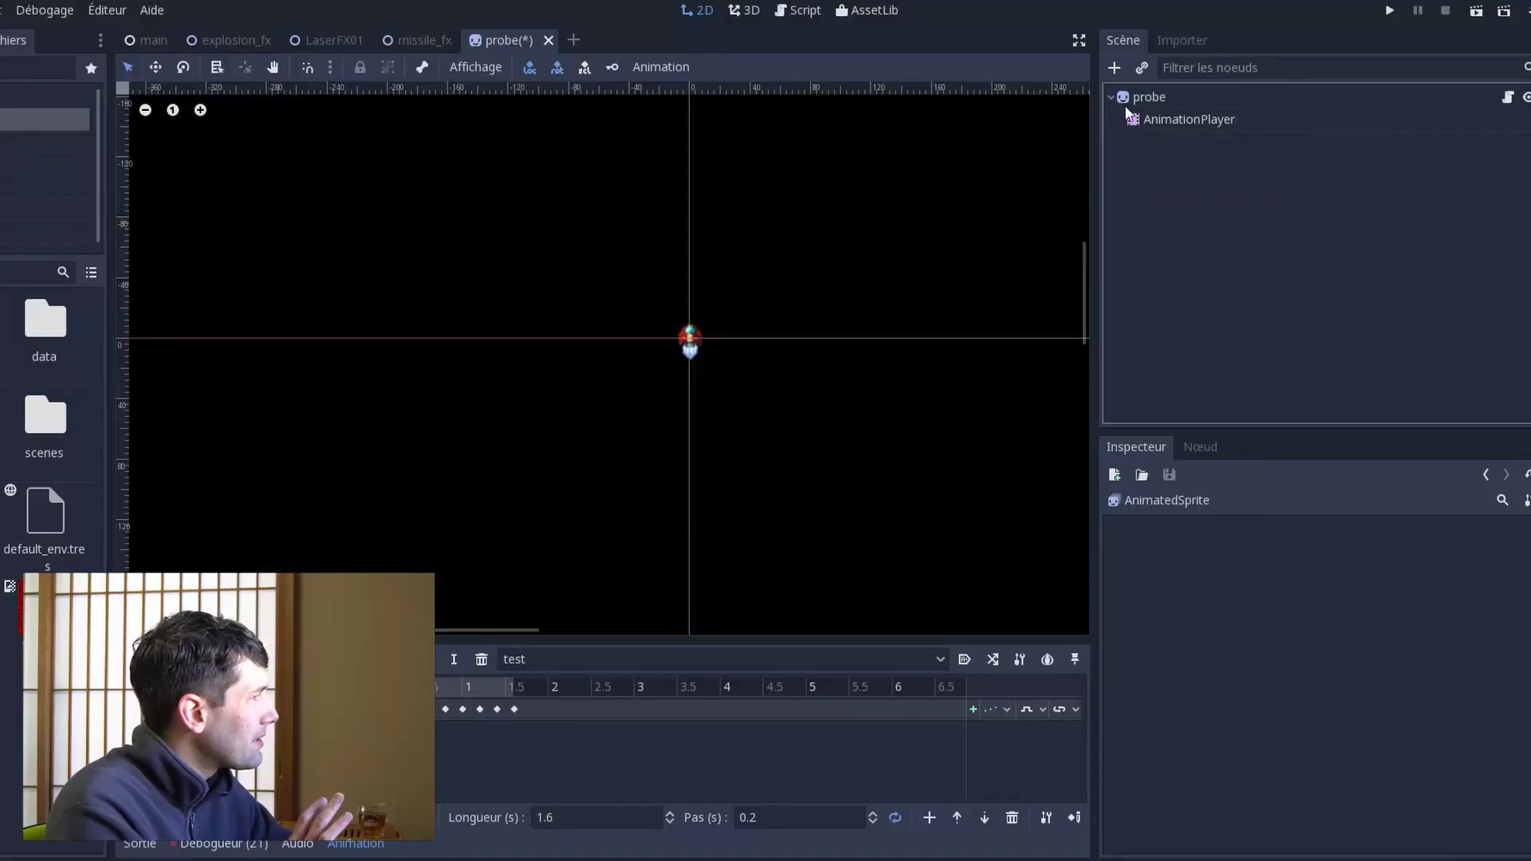
- Select the AnimationPlayer, then the probe Sprite to view its region rect (1408, 384, 128, 128)
{"action": "left_click", "coordinate": [1128, 119]}
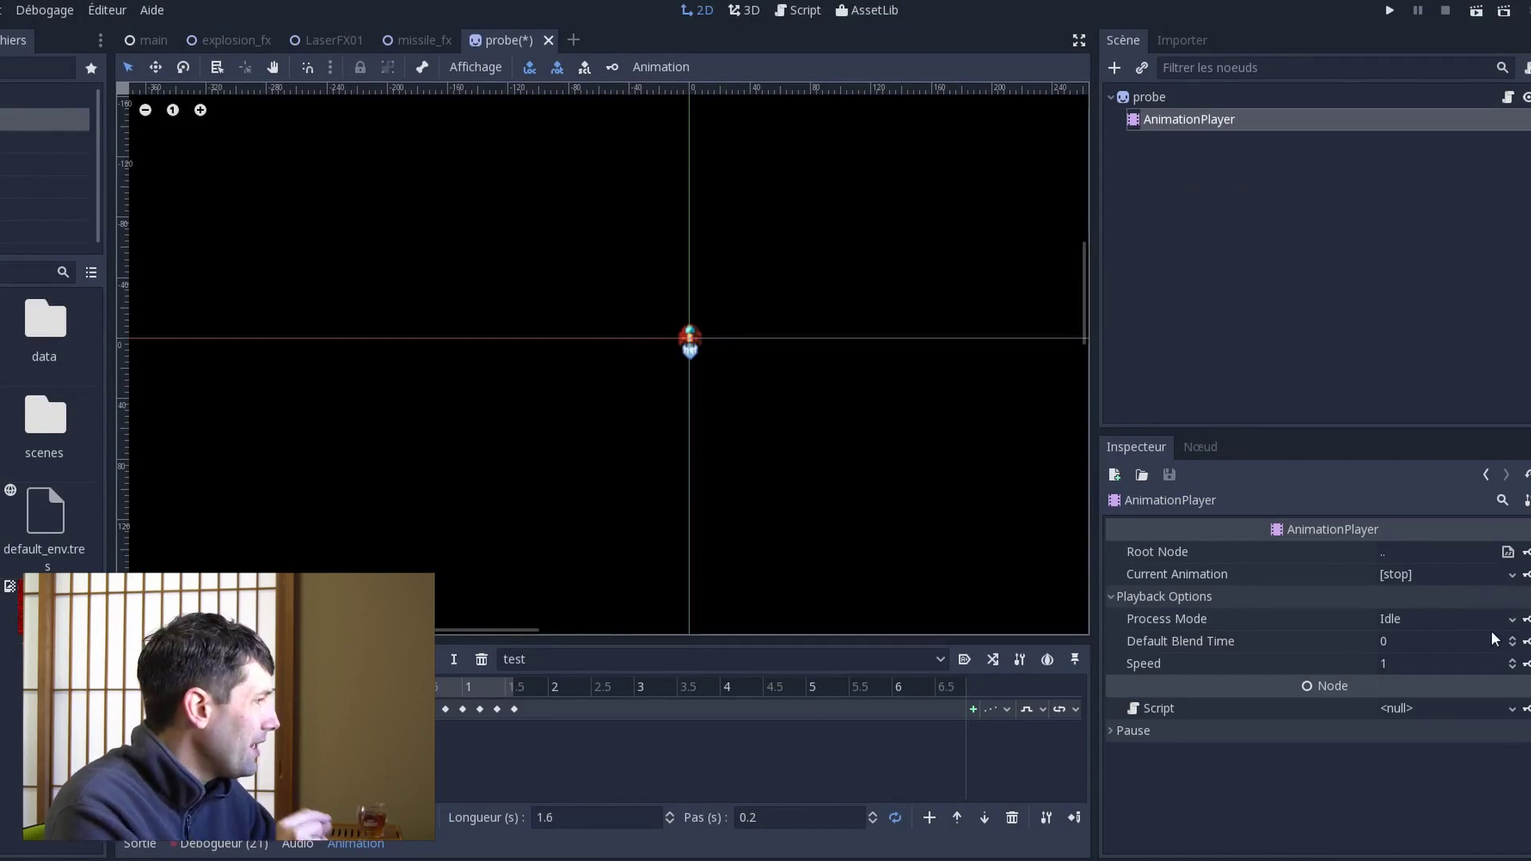
{"action": "left_click", "coordinate": [1159, 98]}
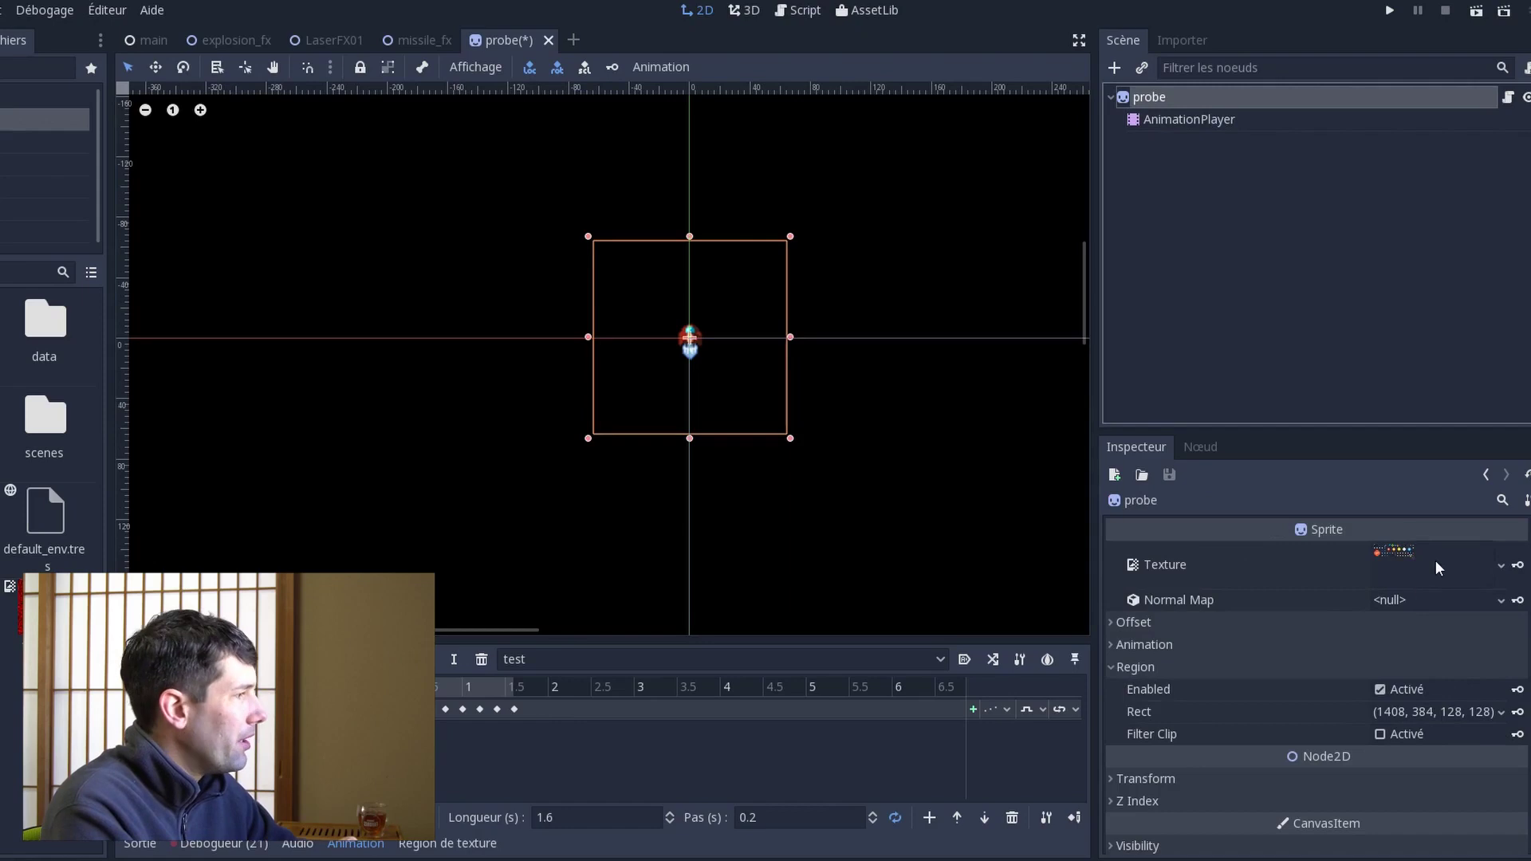
{"action": "left_click", "coordinate": [1502, 567]}
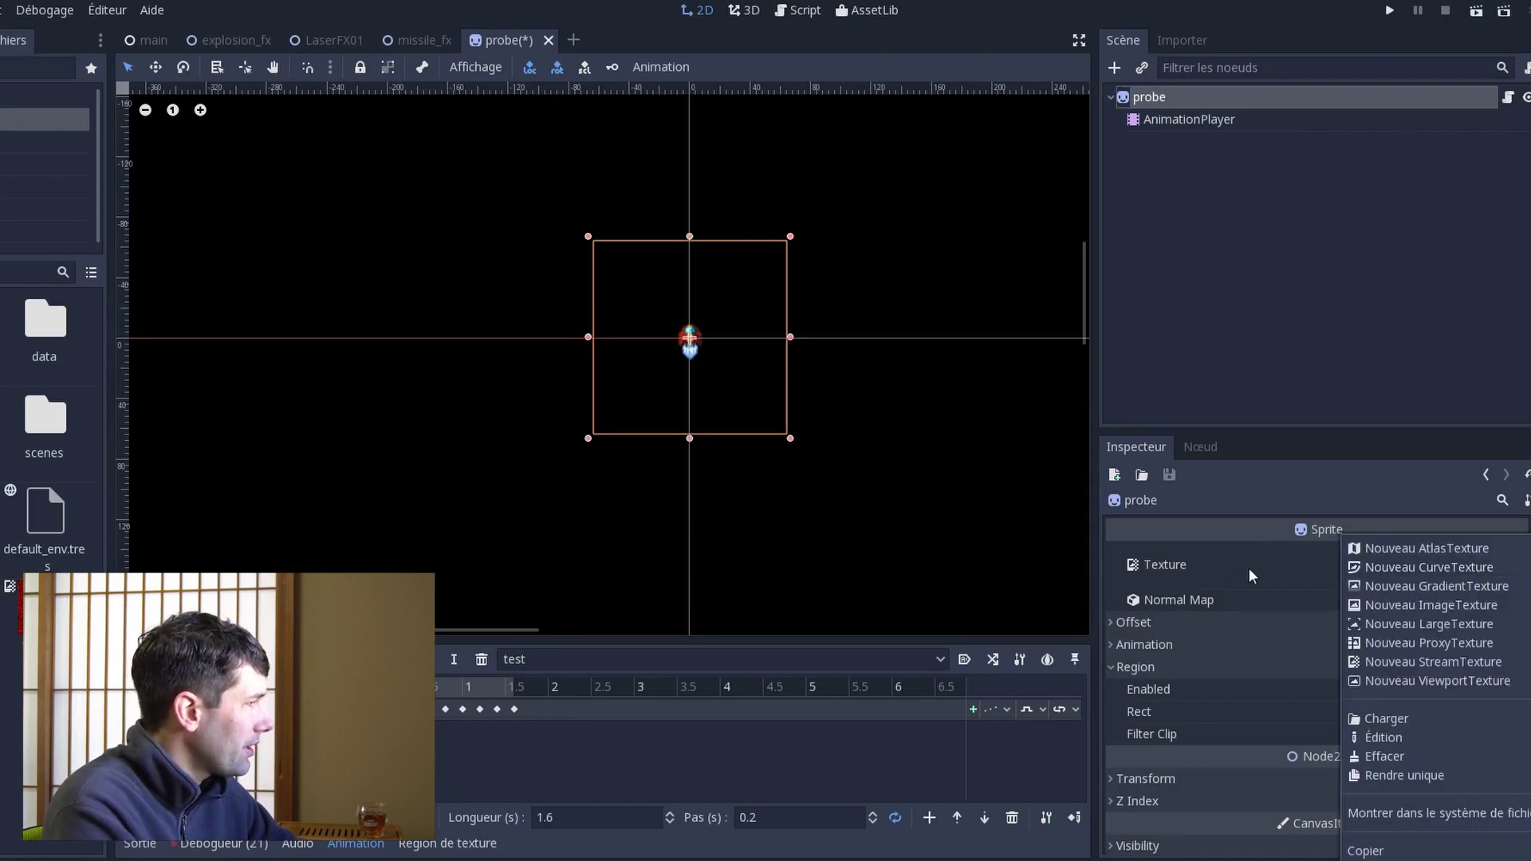
{"action": "left_click", "coordinate": [1189, 119]}
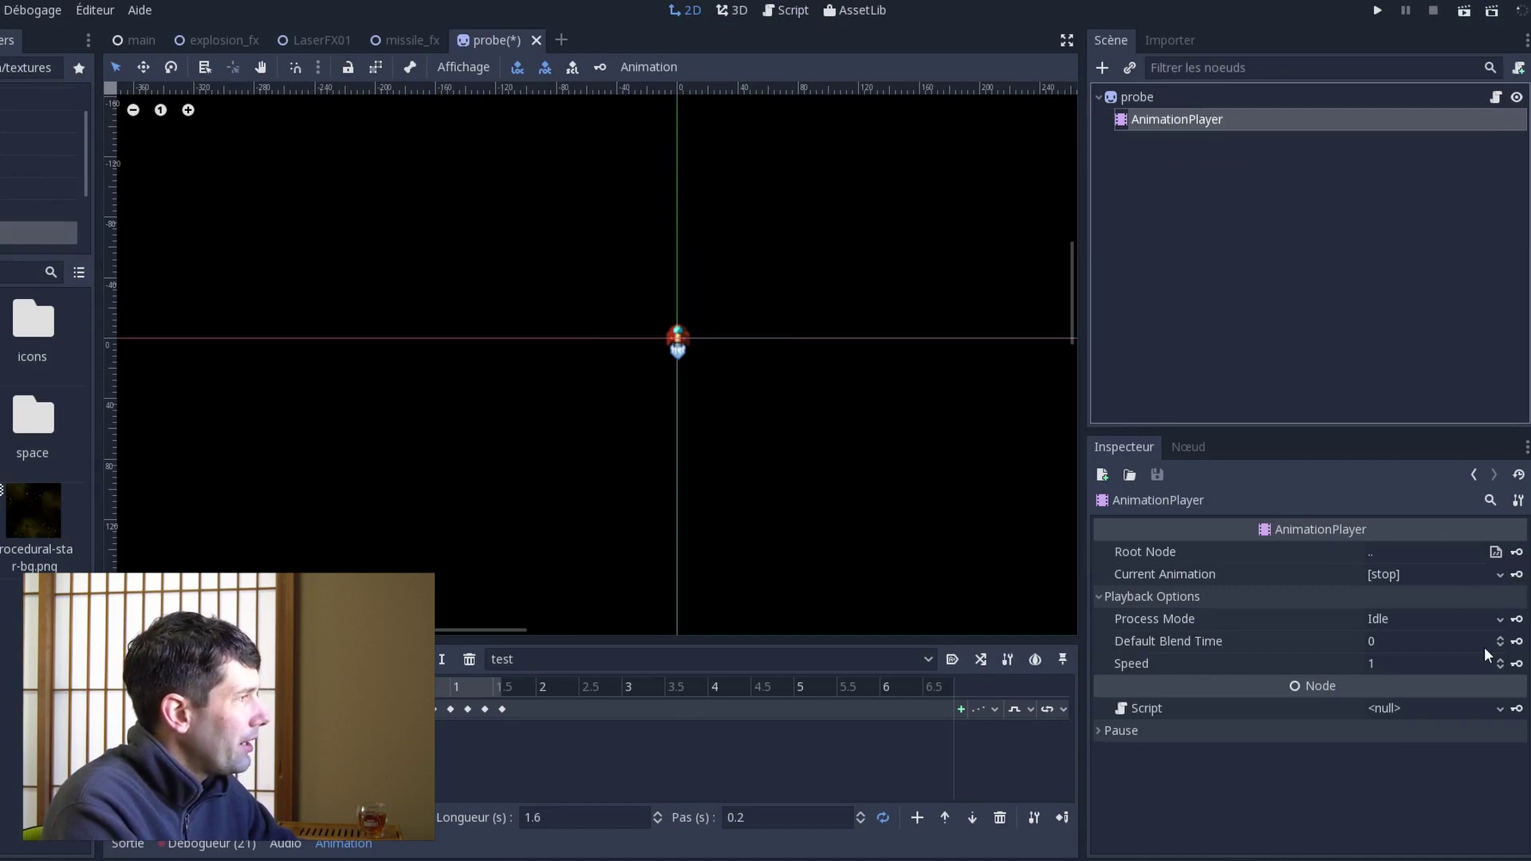
{"action": "left_click", "coordinate": [1153, 97]}
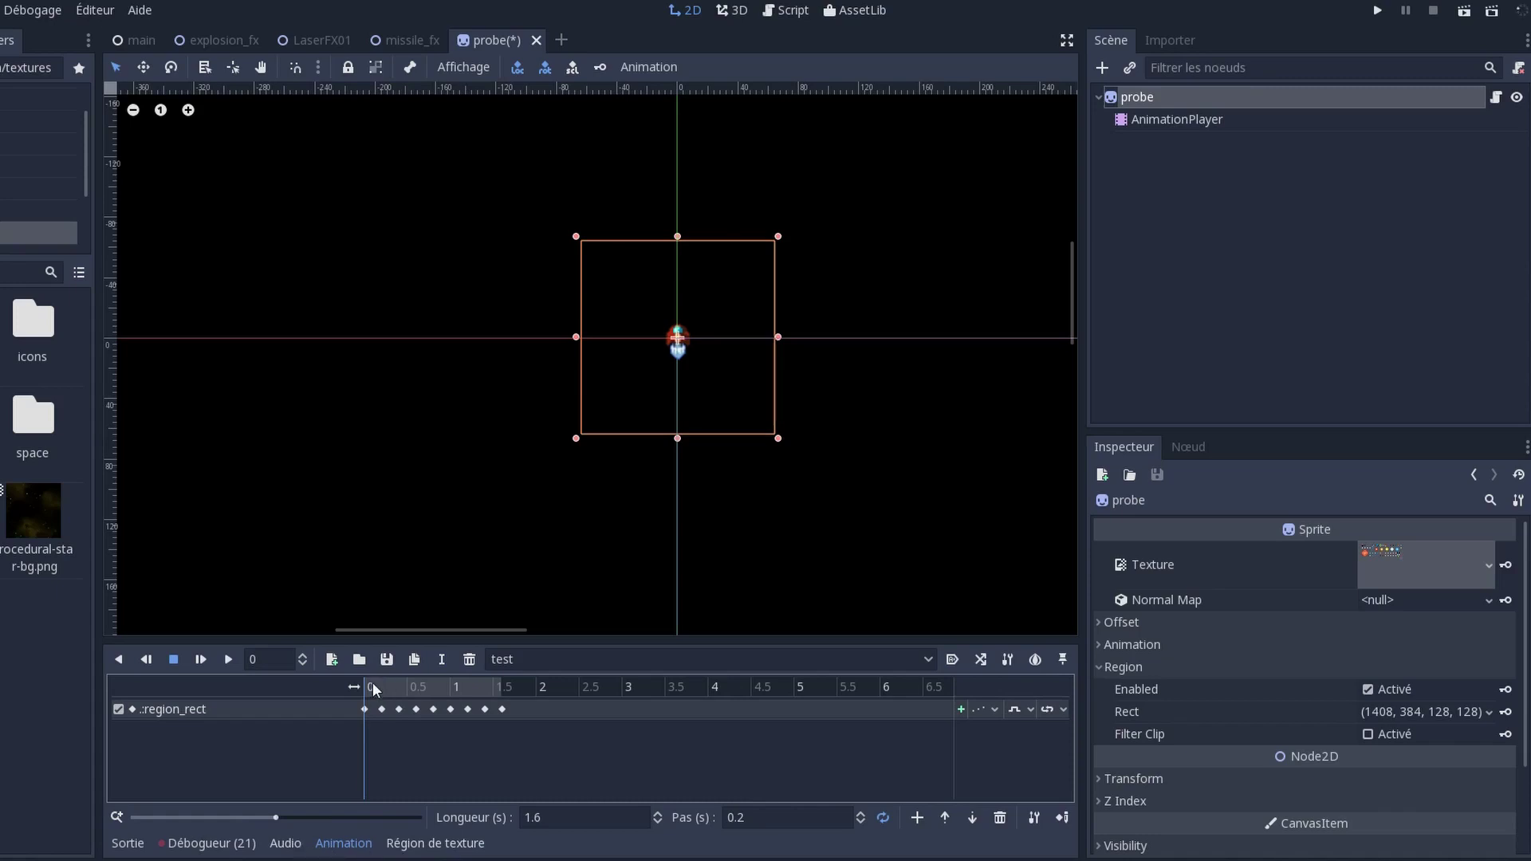
- Scrub the test timeline to 1.6 s, then set Current Animation to test to play it
{"action": "left_click_drag", "start_coordinate": [377, 688], "coordinate": [498, 681]}
{"action": "left_click", "coordinate": [997, 707]}
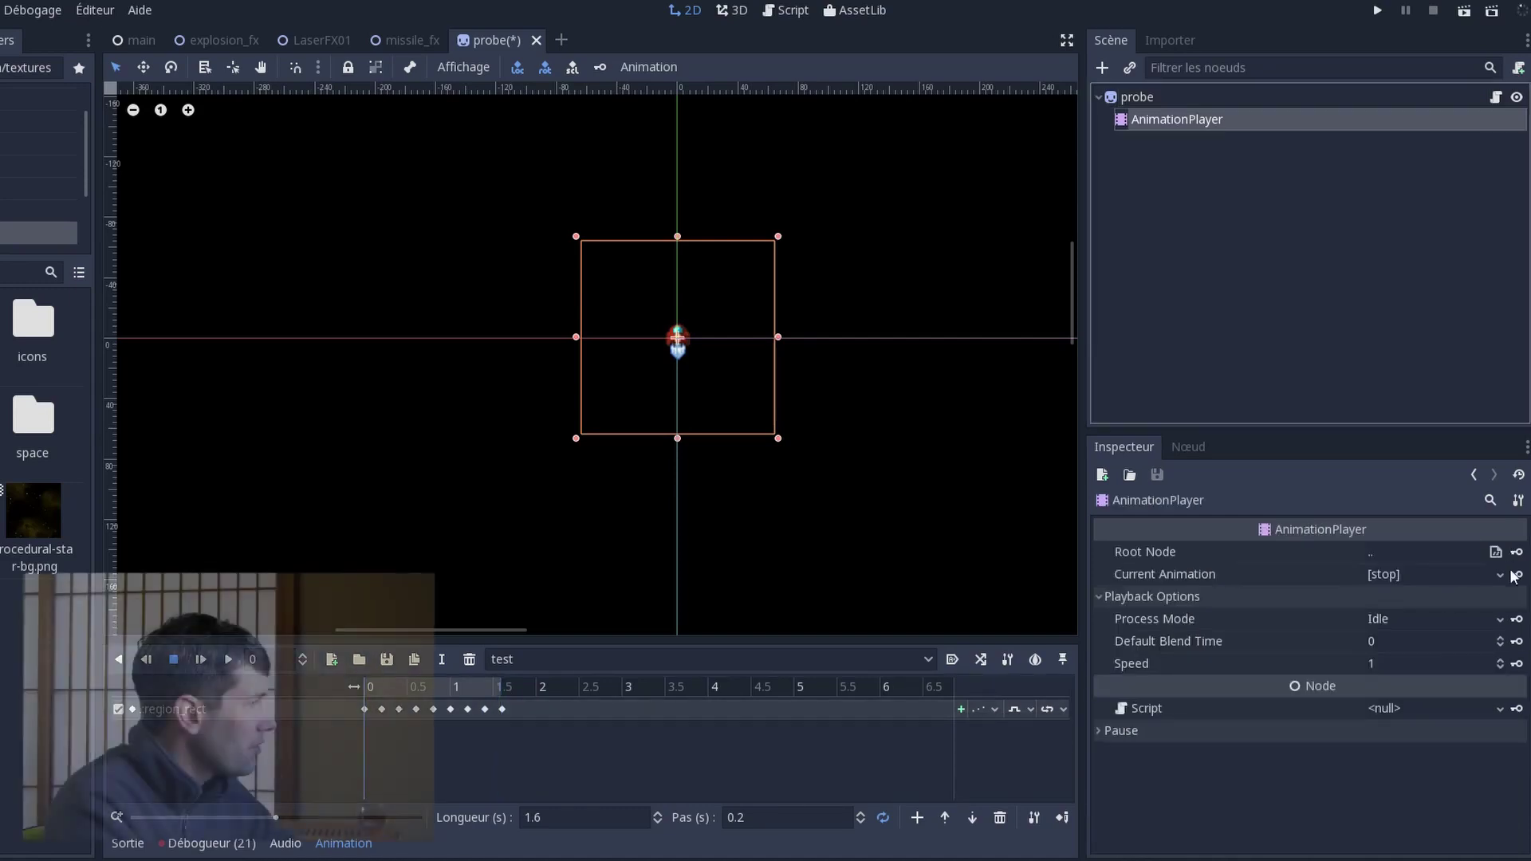
{"action": "left_click", "coordinate": [1405, 574]}
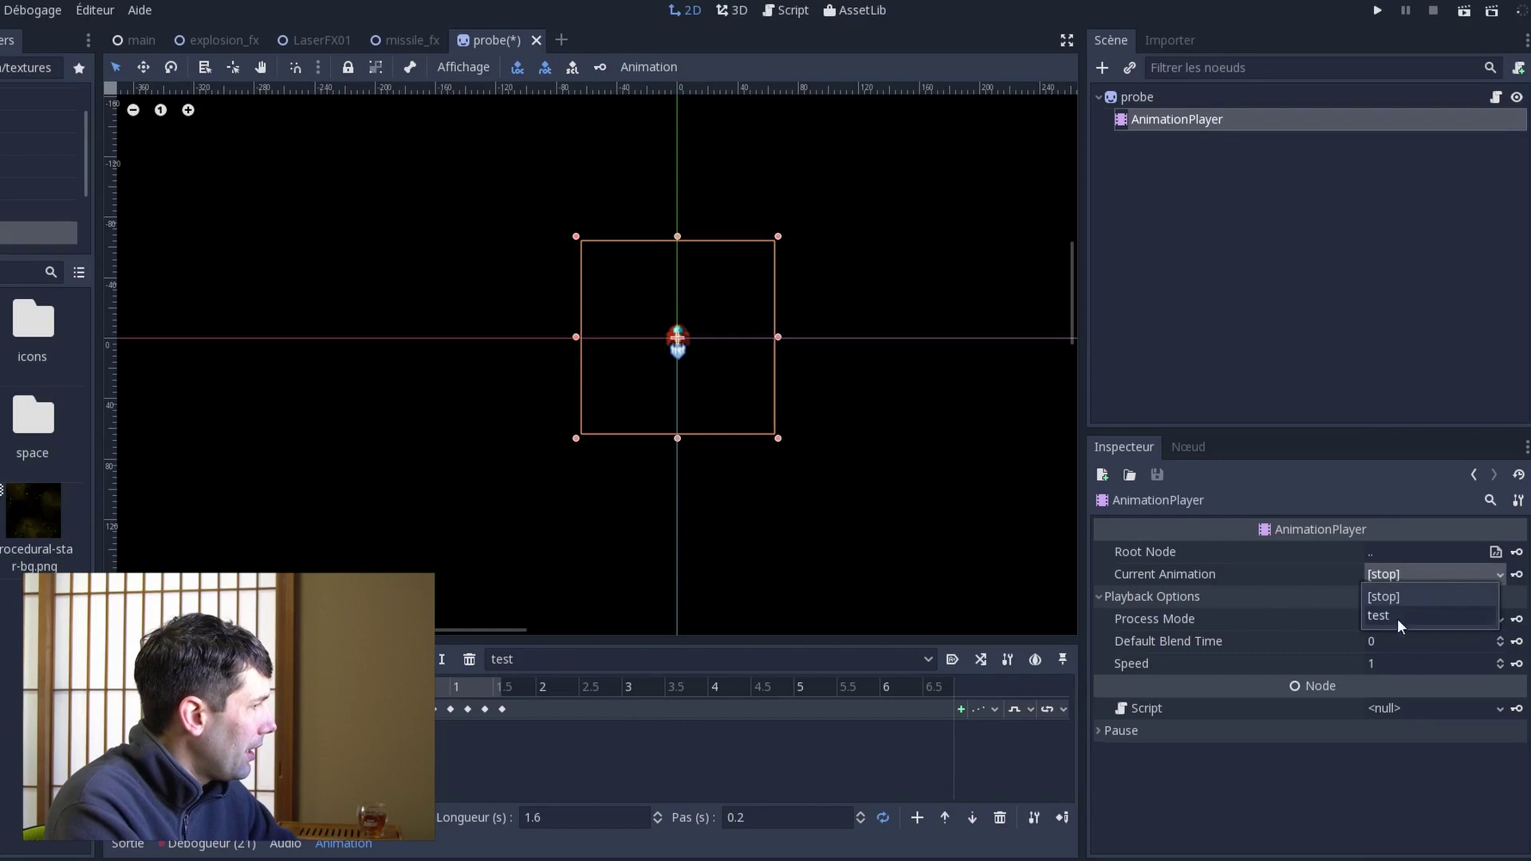
{"action": "scroll", "coordinate": [763, 399], "scroll_direction": "up", "scroll_amount": 3}
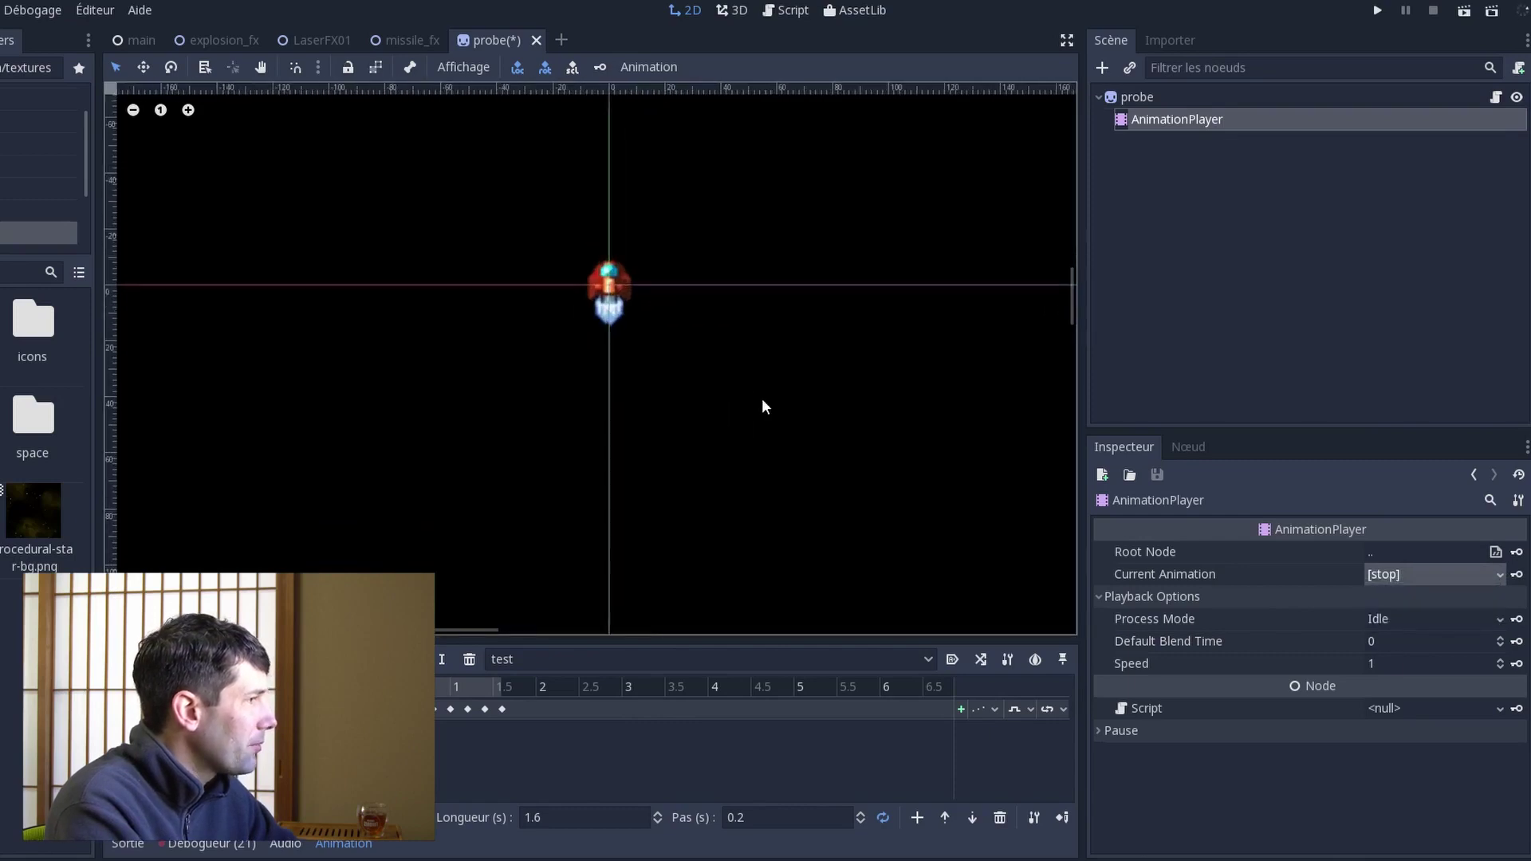
{"action": "left_click", "coordinate": [1405, 574]}
{"action": "left_click", "coordinate": [1394, 617]}
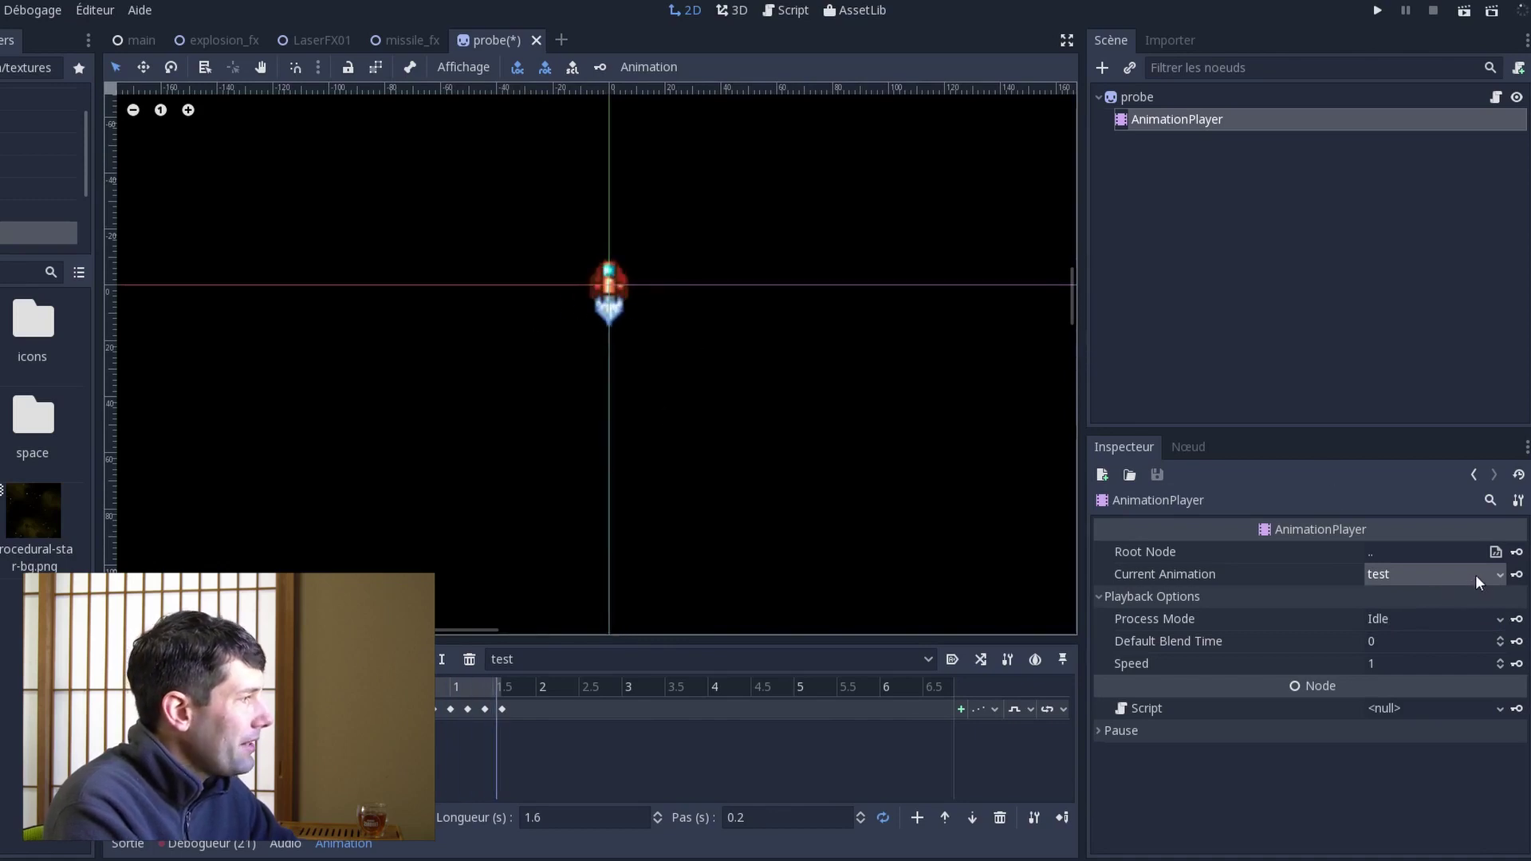
- Set Current Animation back to [stop] and move the playhead to 0.4 seconds
{"action": "left_click", "coordinate": [1433, 575]}
{"action": "left_click", "coordinate": [1416, 597]}
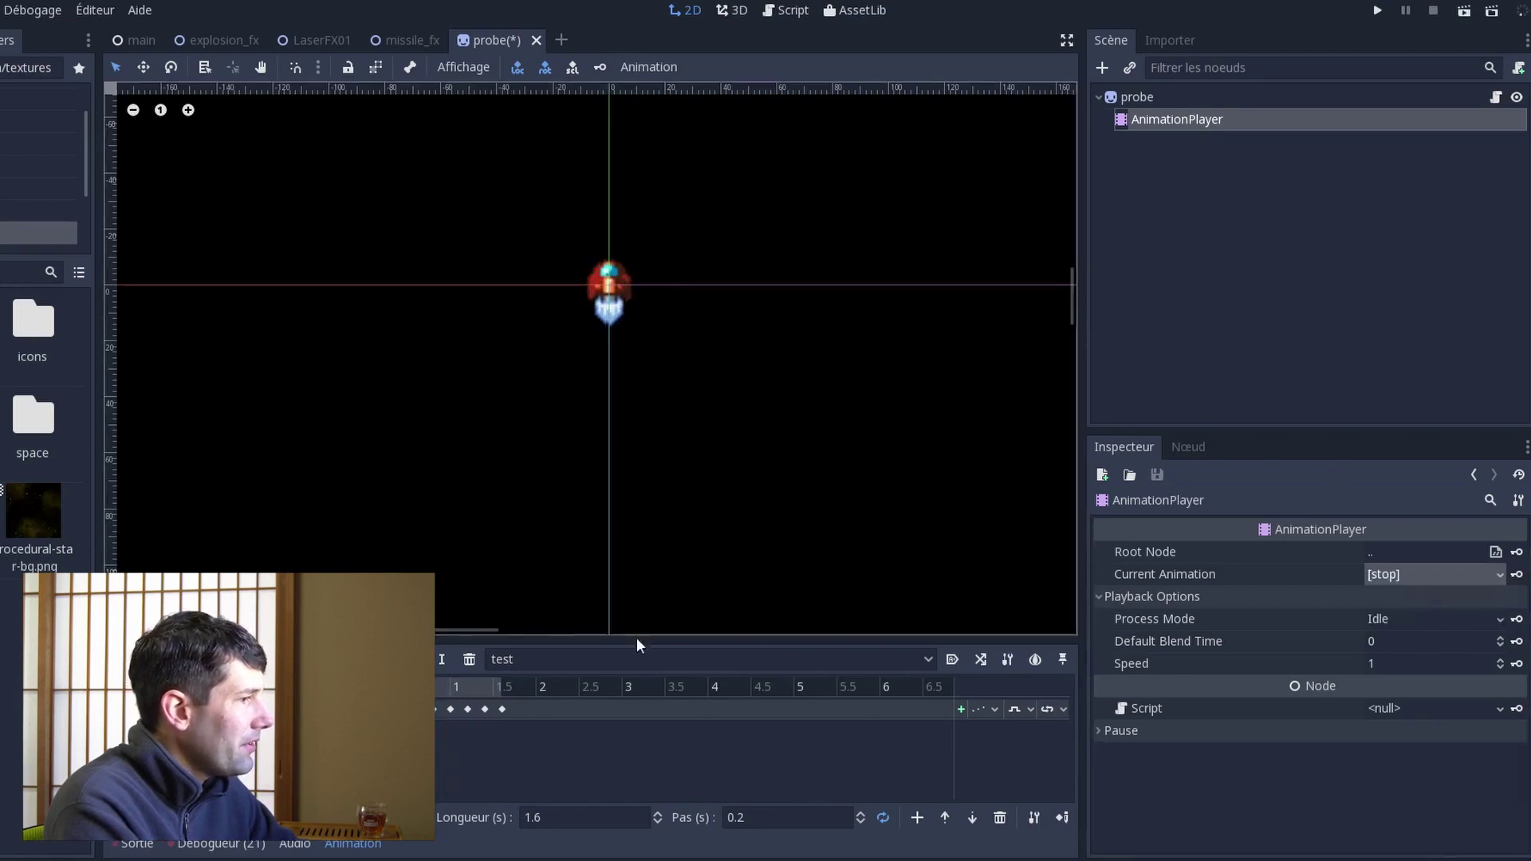
{"action": "left_click", "coordinate": [401, 683]}
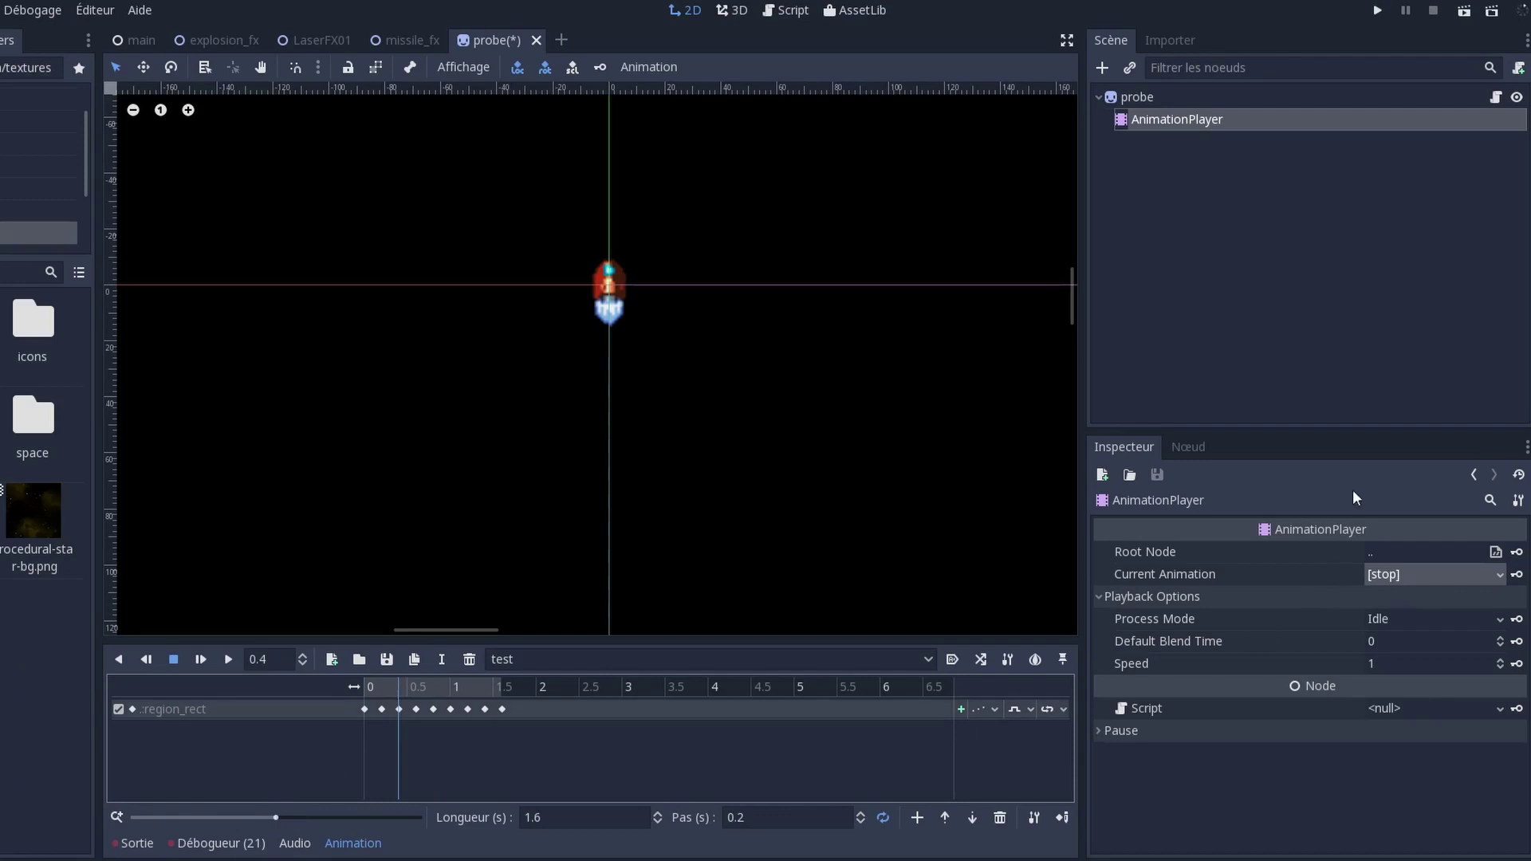
- In the Région de texture editor, select the 128x128 ship cell at (1152, 512) for the probe
{"action": "left_click", "coordinate": [1137, 97]}
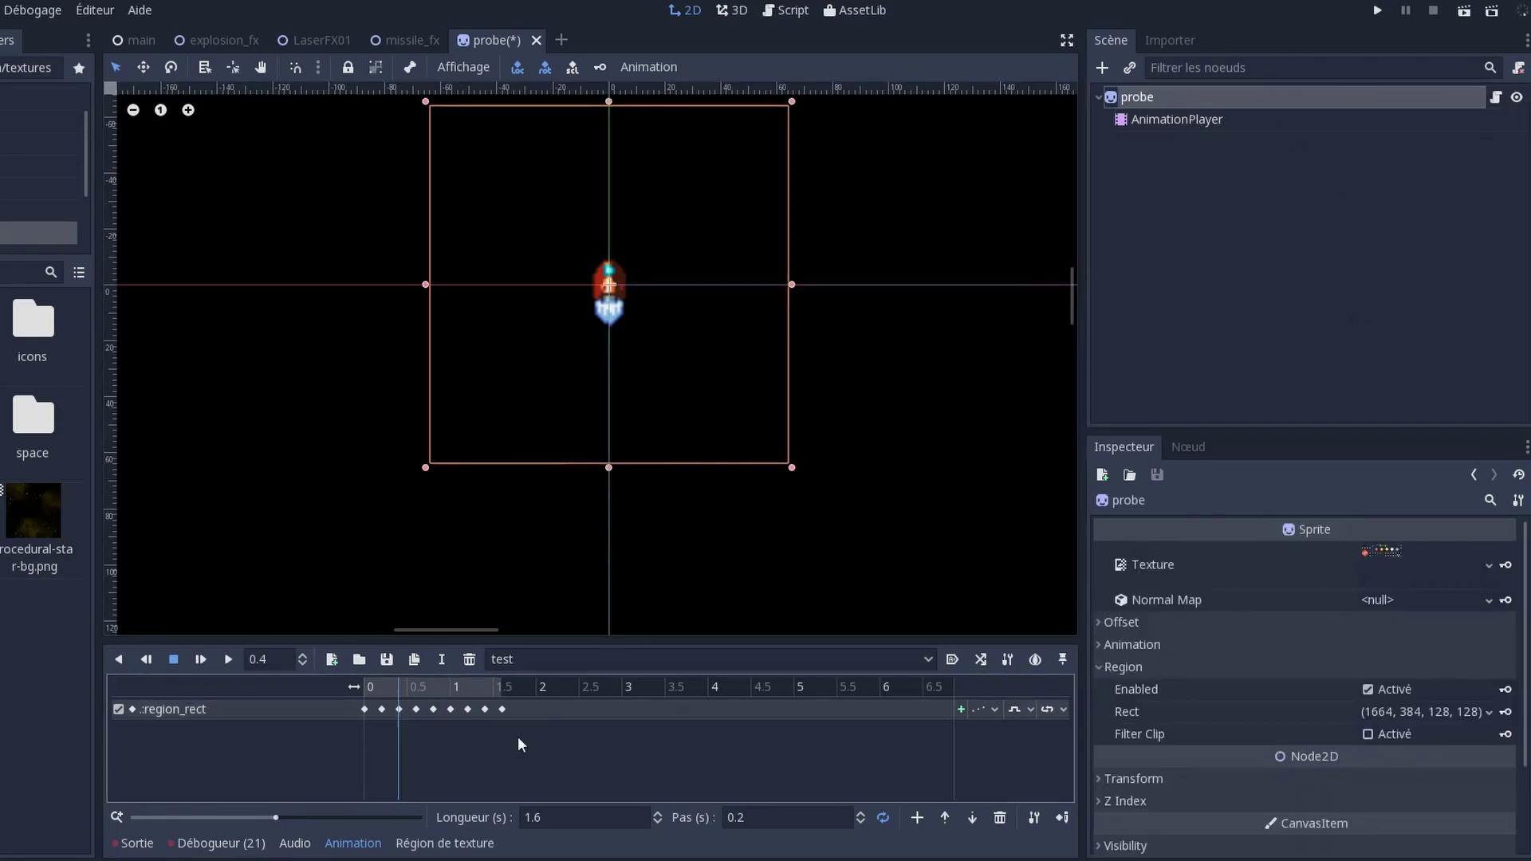
{"action": "left_click", "coordinate": [441, 843]}
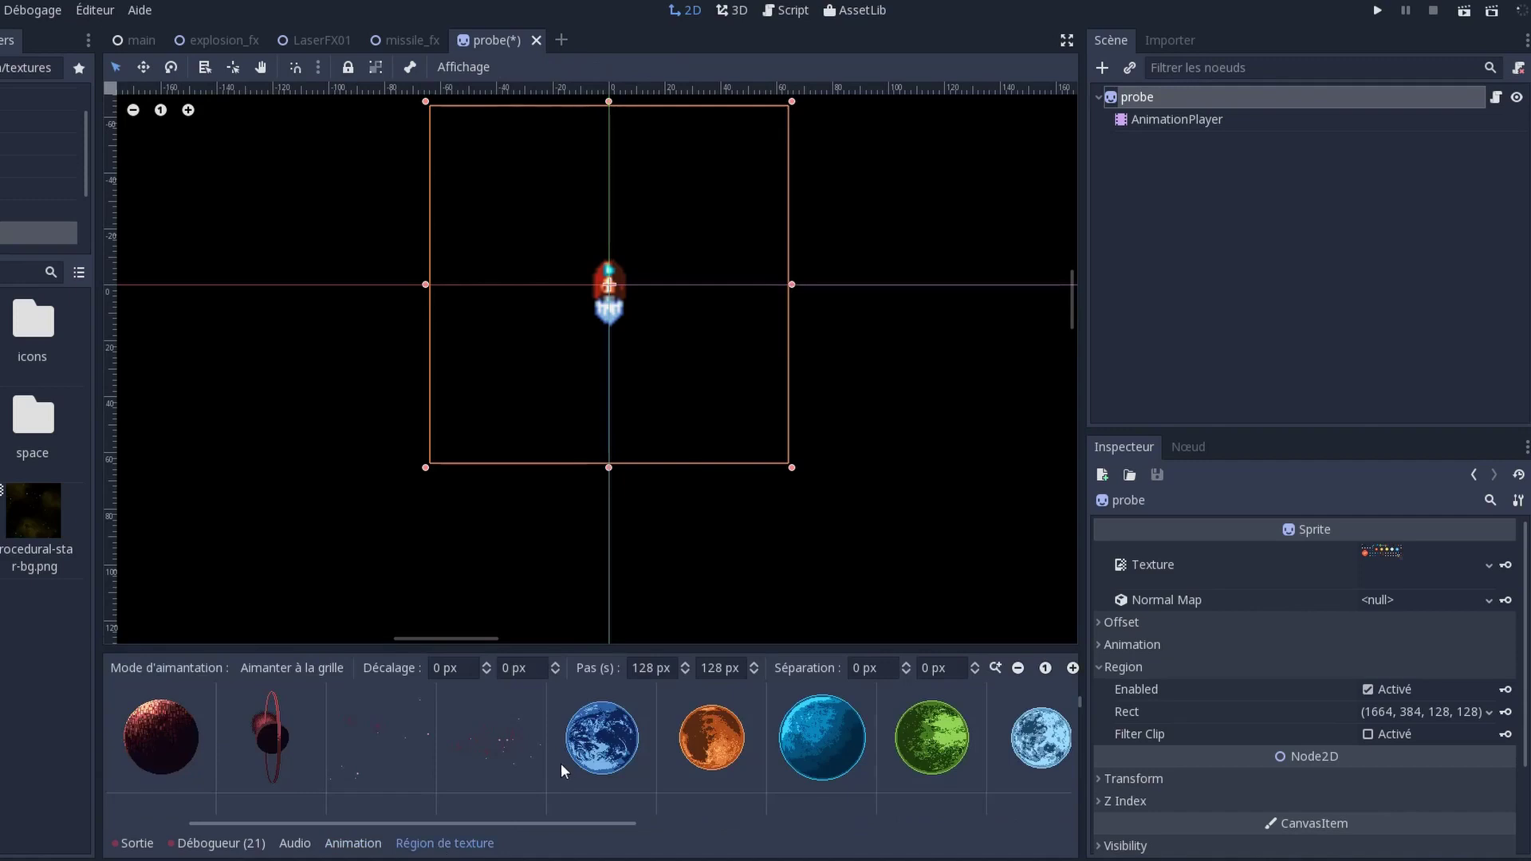
{"action": "scroll", "coordinate": [683, 772], "scroll_direction": "down", "scroll_amount": 3}
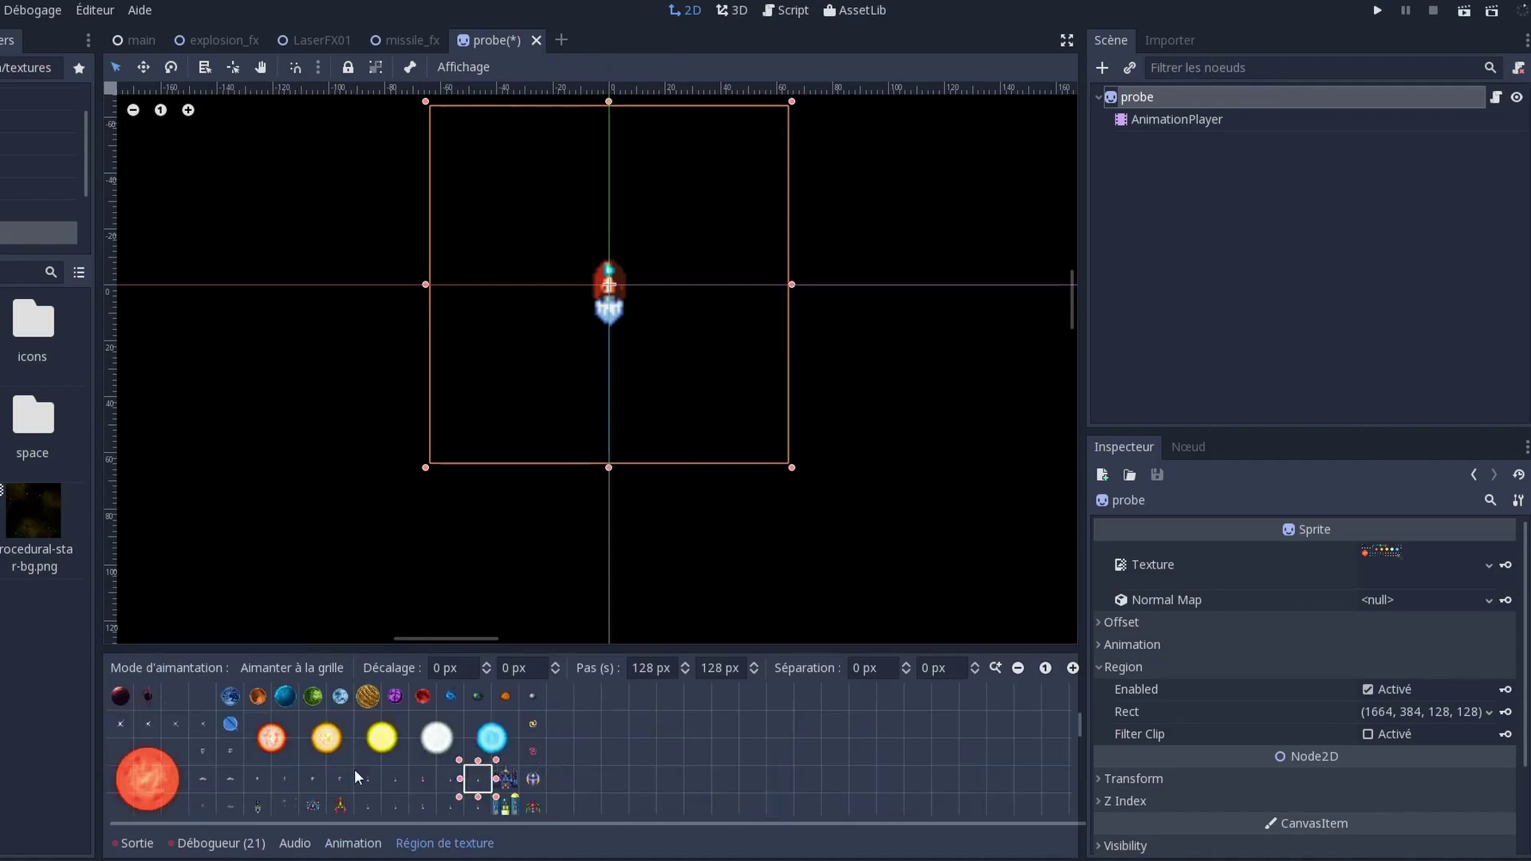
{"action": "scroll", "coordinate": [335, 774], "scroll_direction": "up", "scroll_amount": 3}
{"action": "left_click_drag", "start_coordinate": [1080, 702], "coordinate": [1081, 727]}
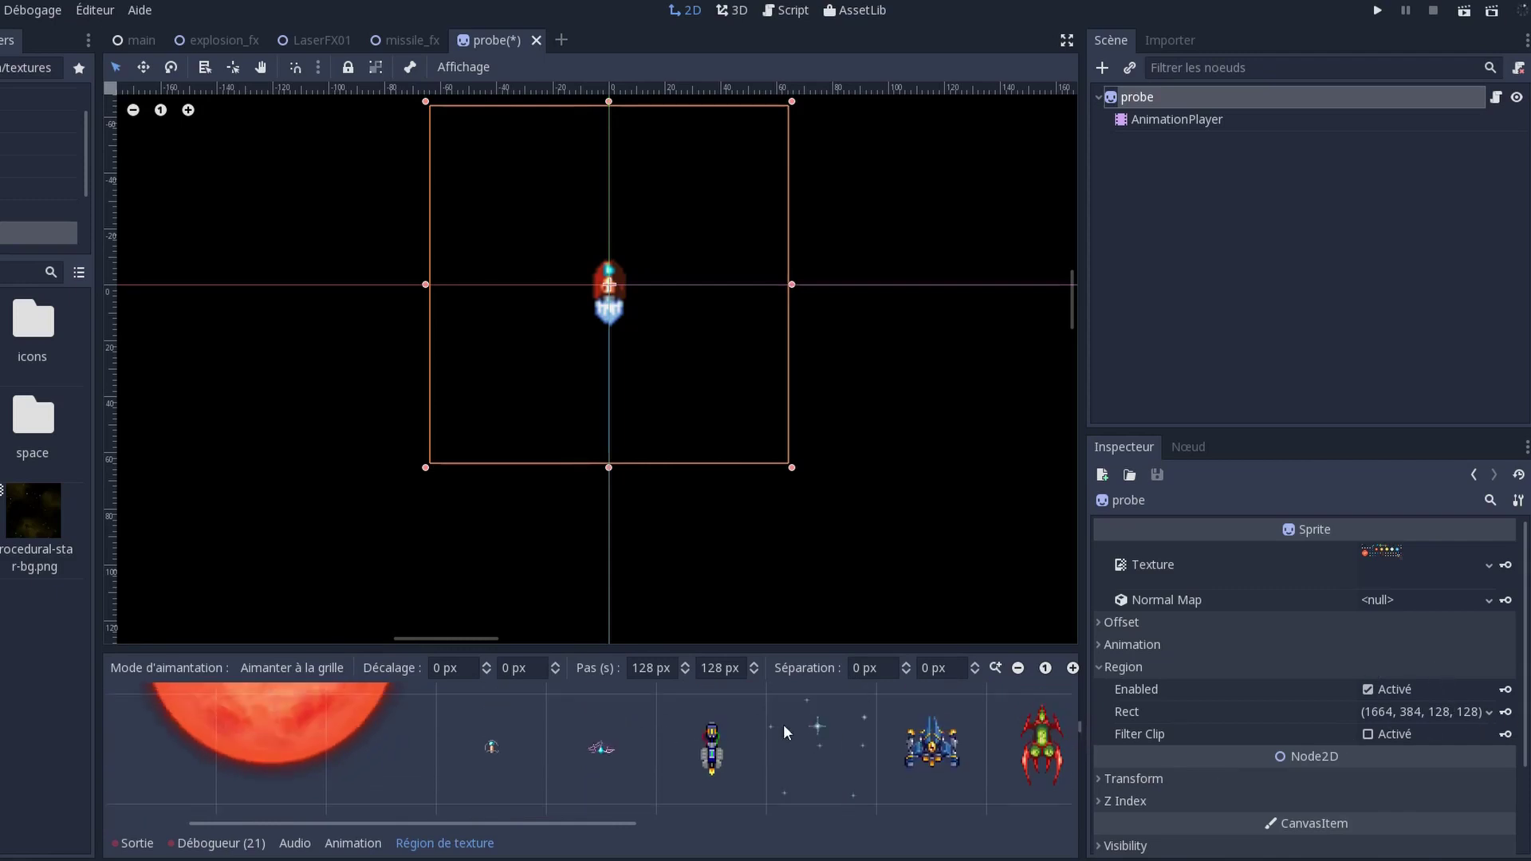
{"action": "left_click_drag", "start_coordinate": [496, 823], "coordinate": [616, 825]}
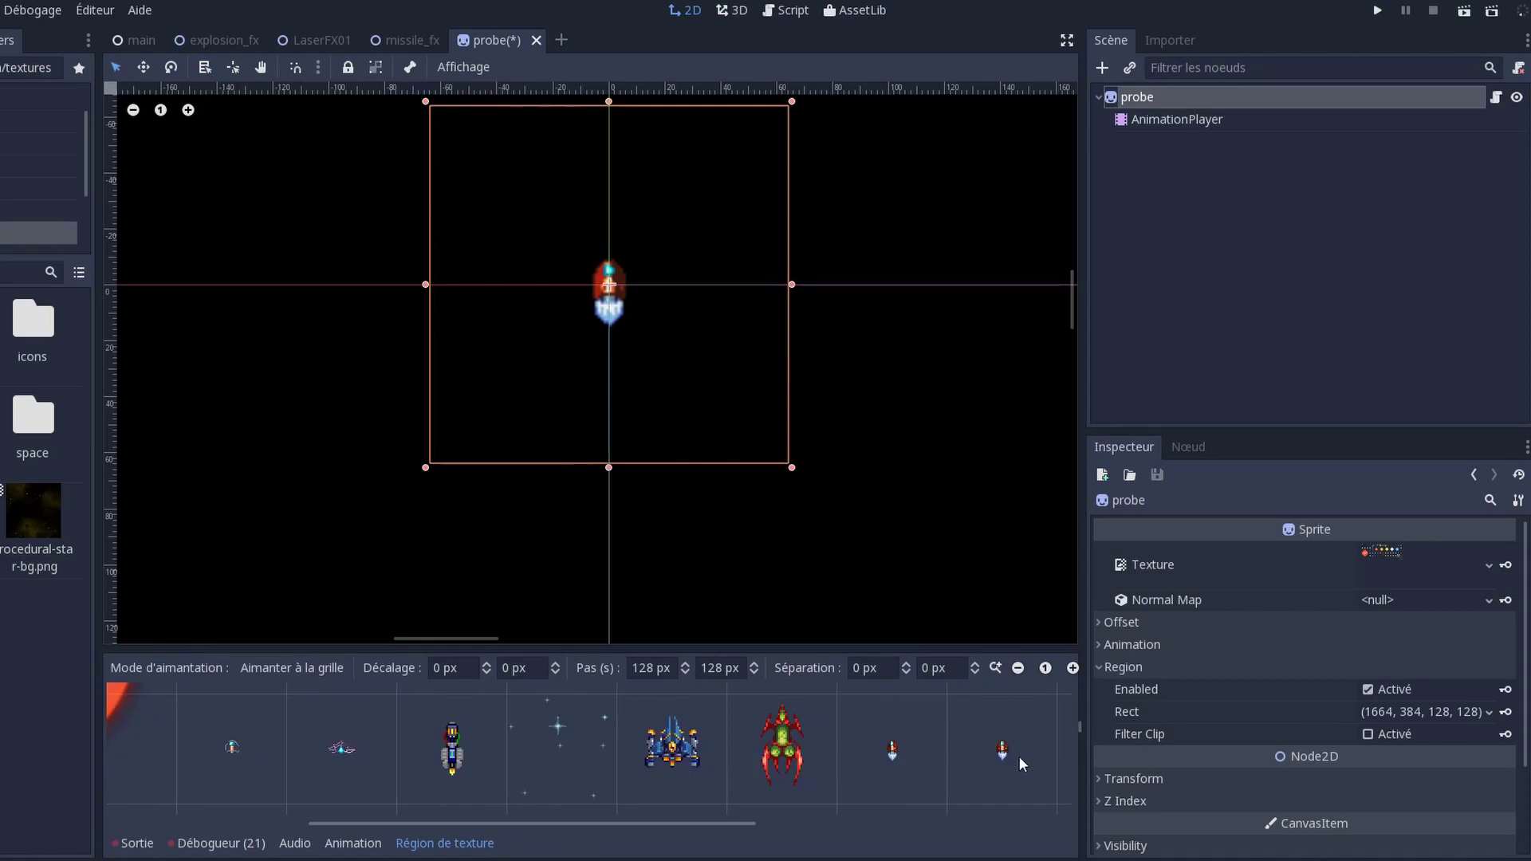
{"action": "left_click_drag", "start_coordinate": [863, 708], "coordinate": [985, 779]}
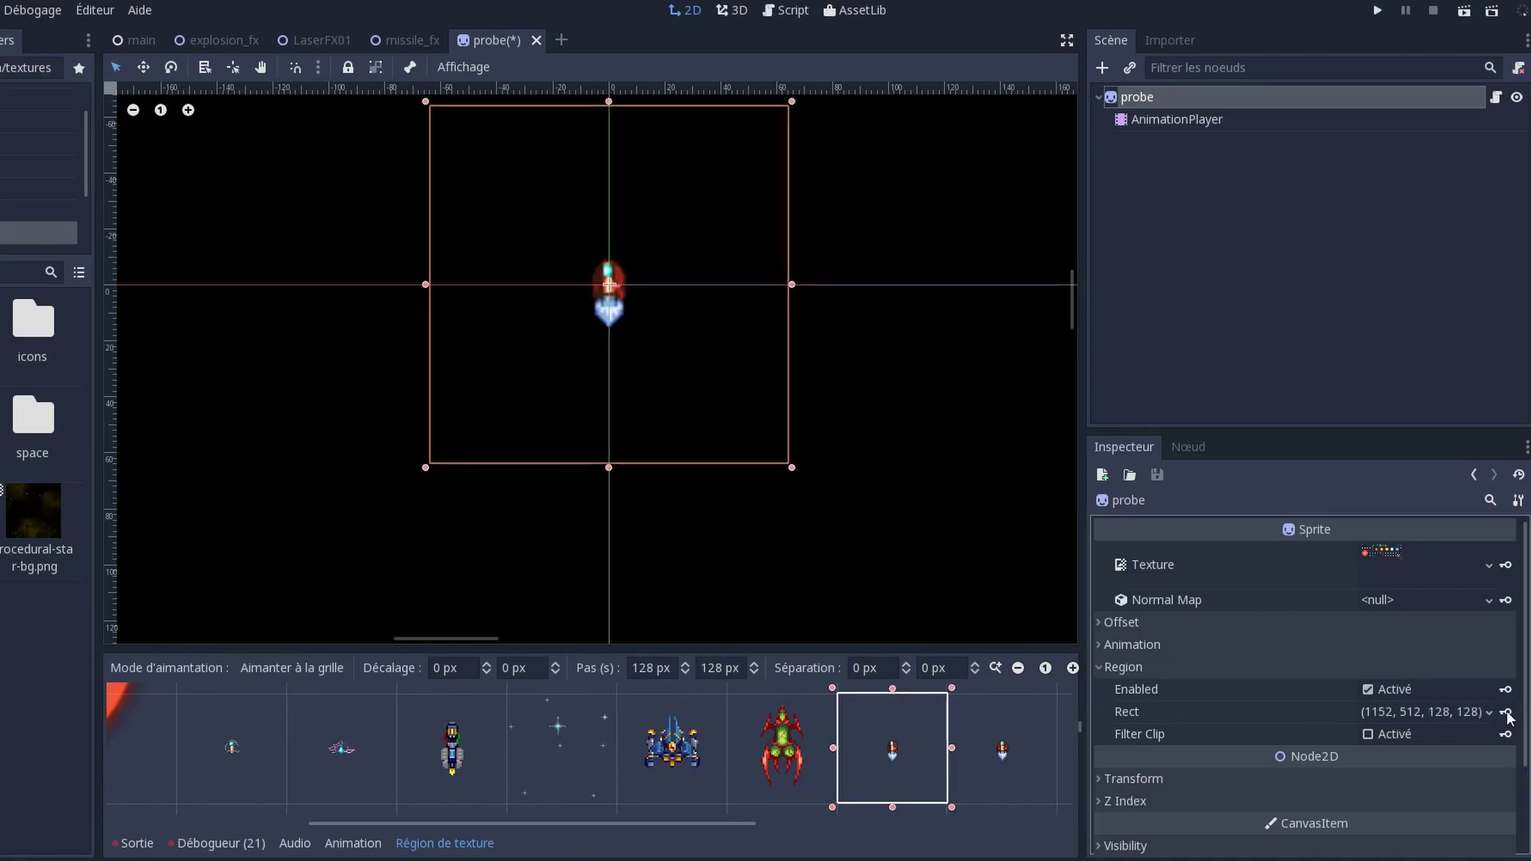
{"action": "left_click", "coordinate": [353, 843]}
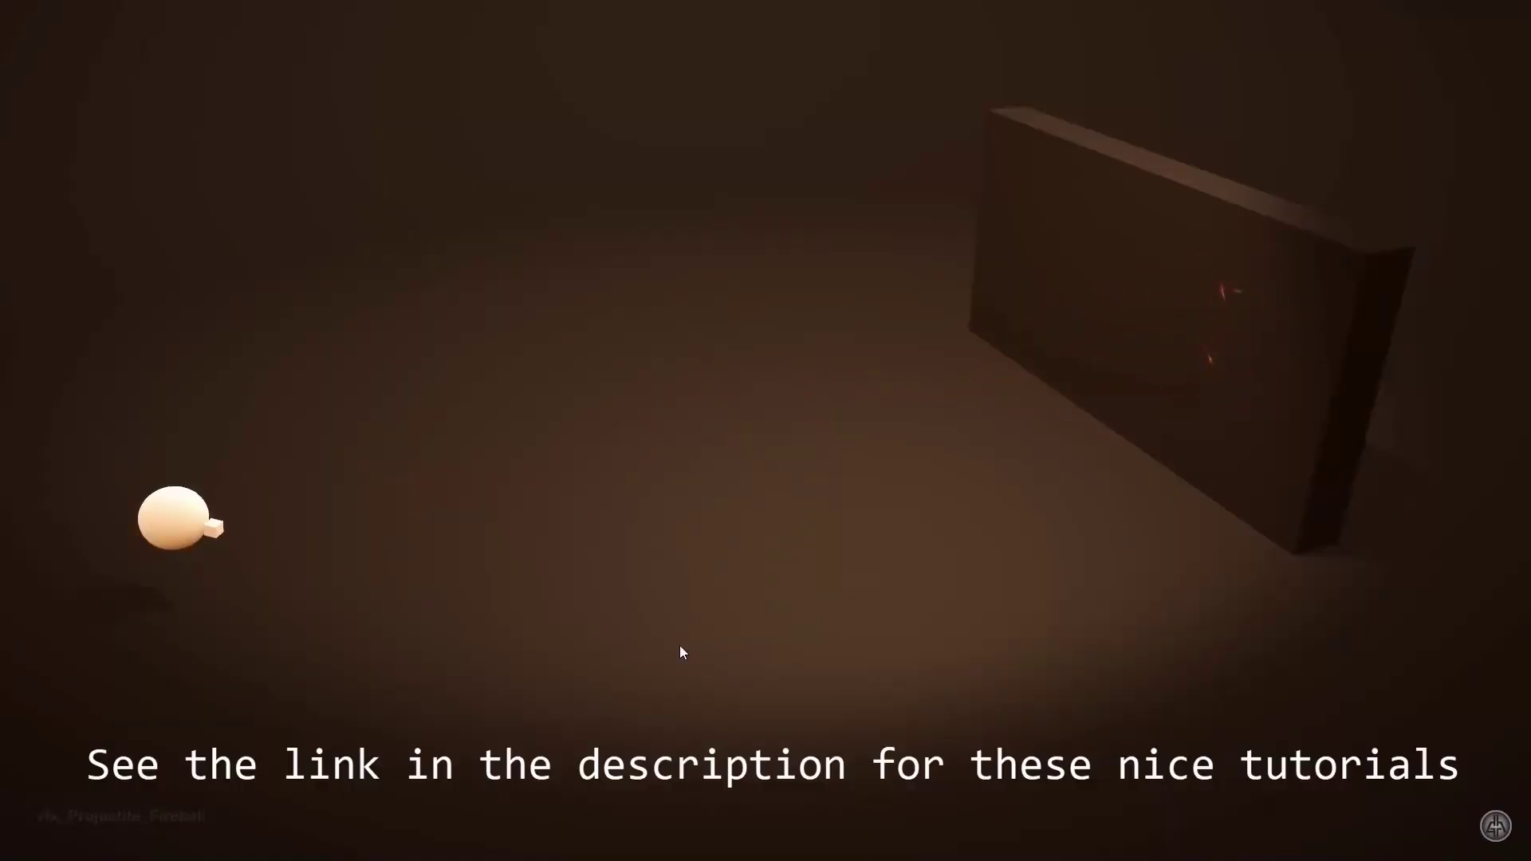
- Switch the VFX showcase to the carrot projectile effect
{"action": "key", "text": "Right"}
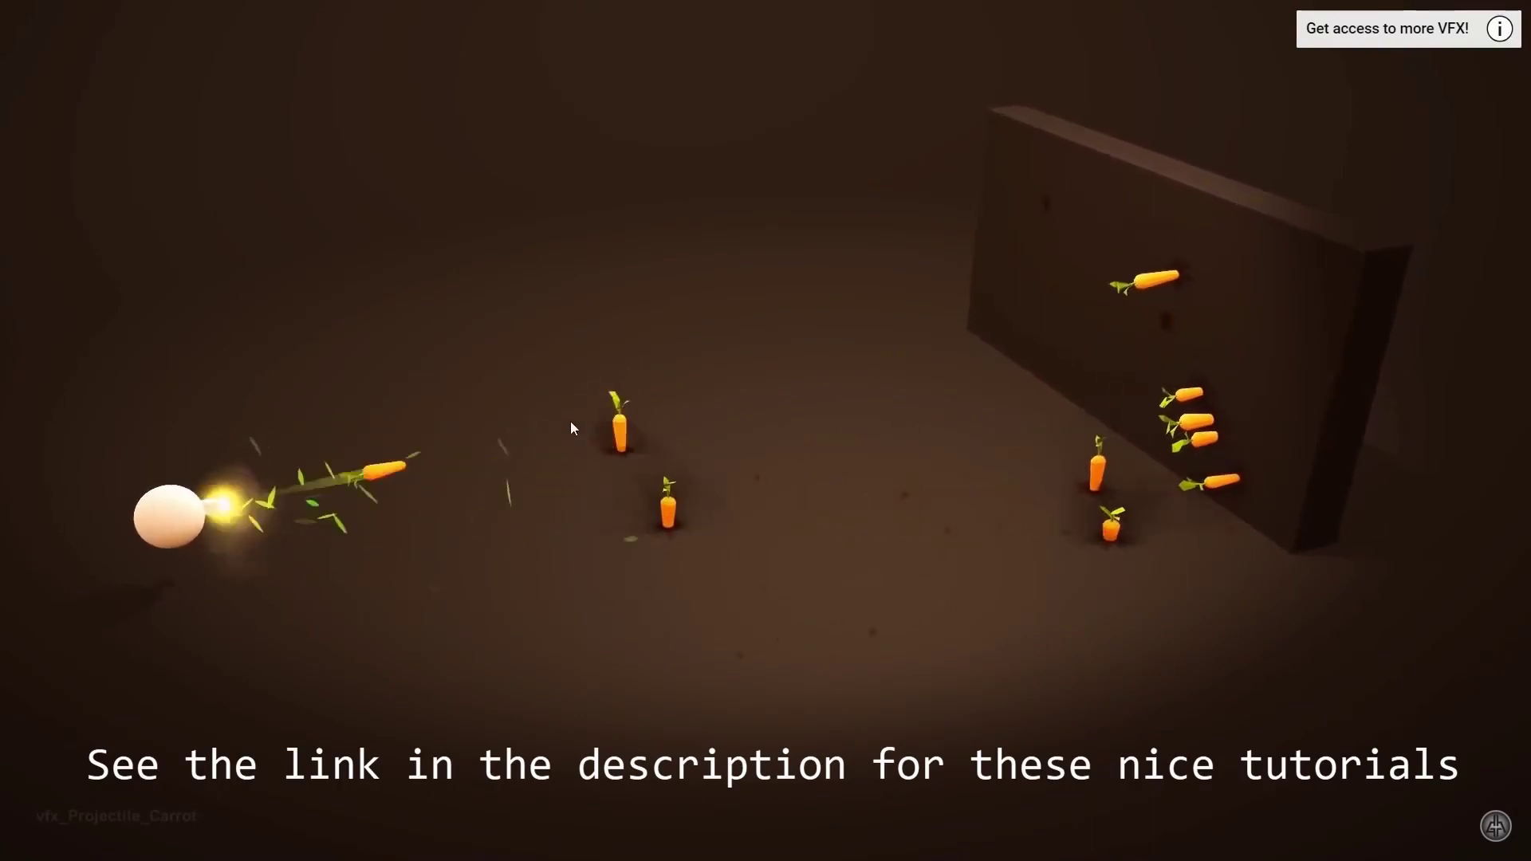
- Cycle through three more projectile effects in the VFX showcase
{"action": "key", "text": "Right"}
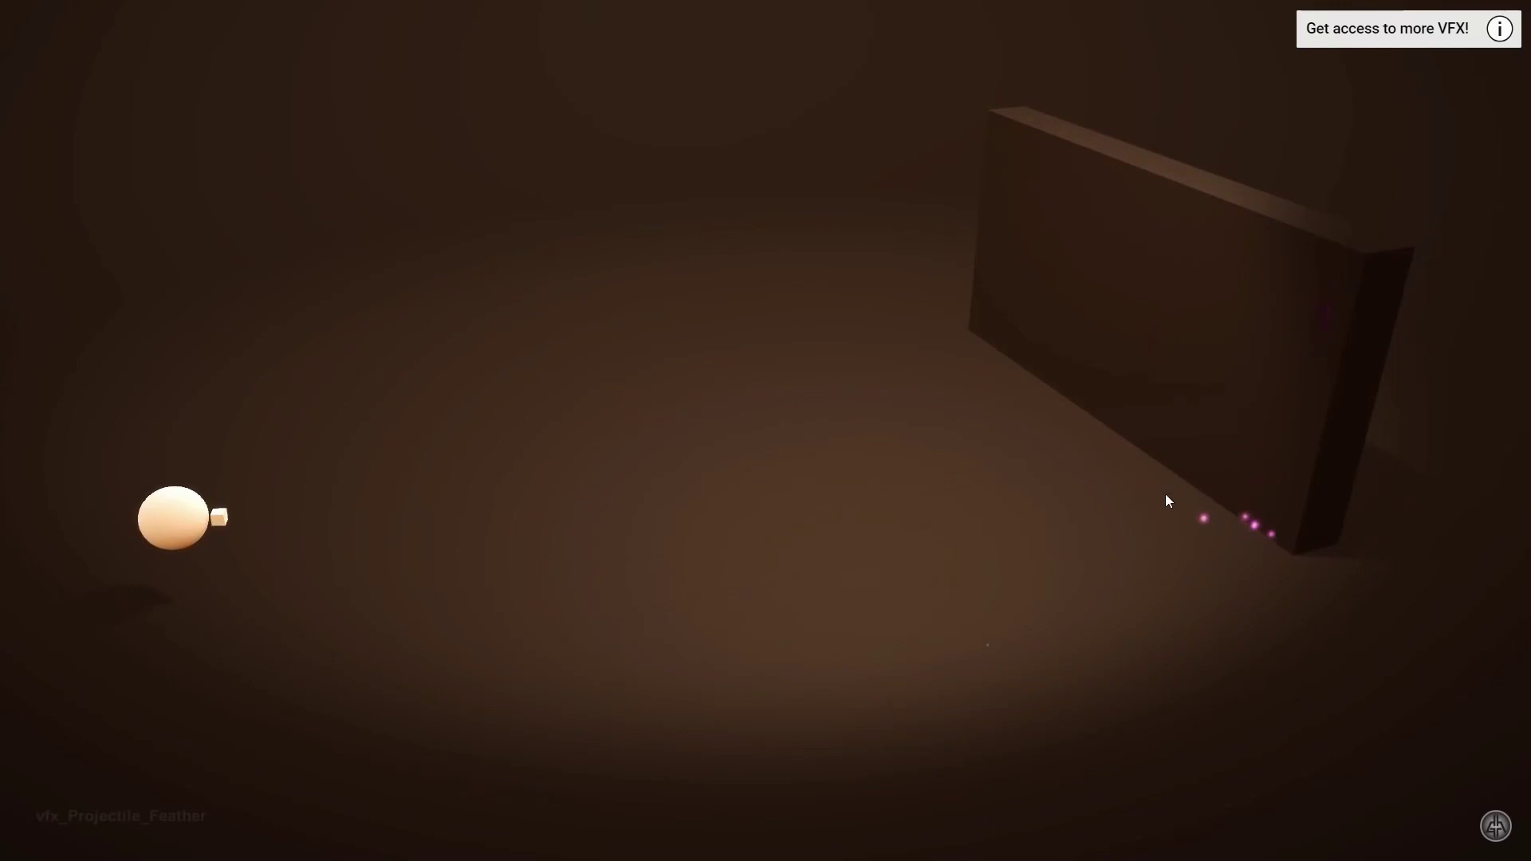
{"action": "key", "text": "Right"}
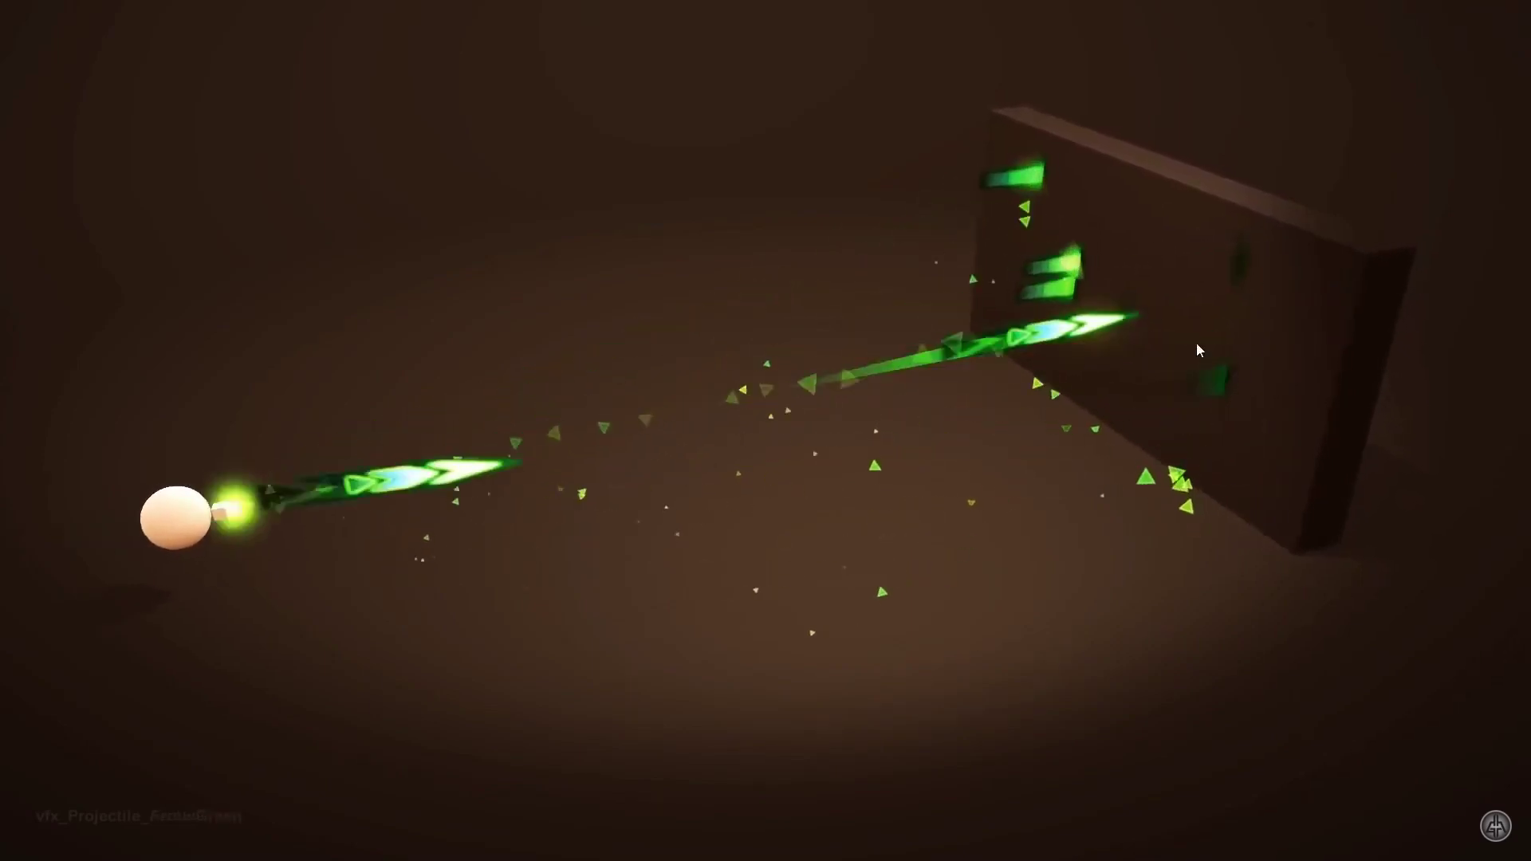
{"action": "key", "text": "Right"}
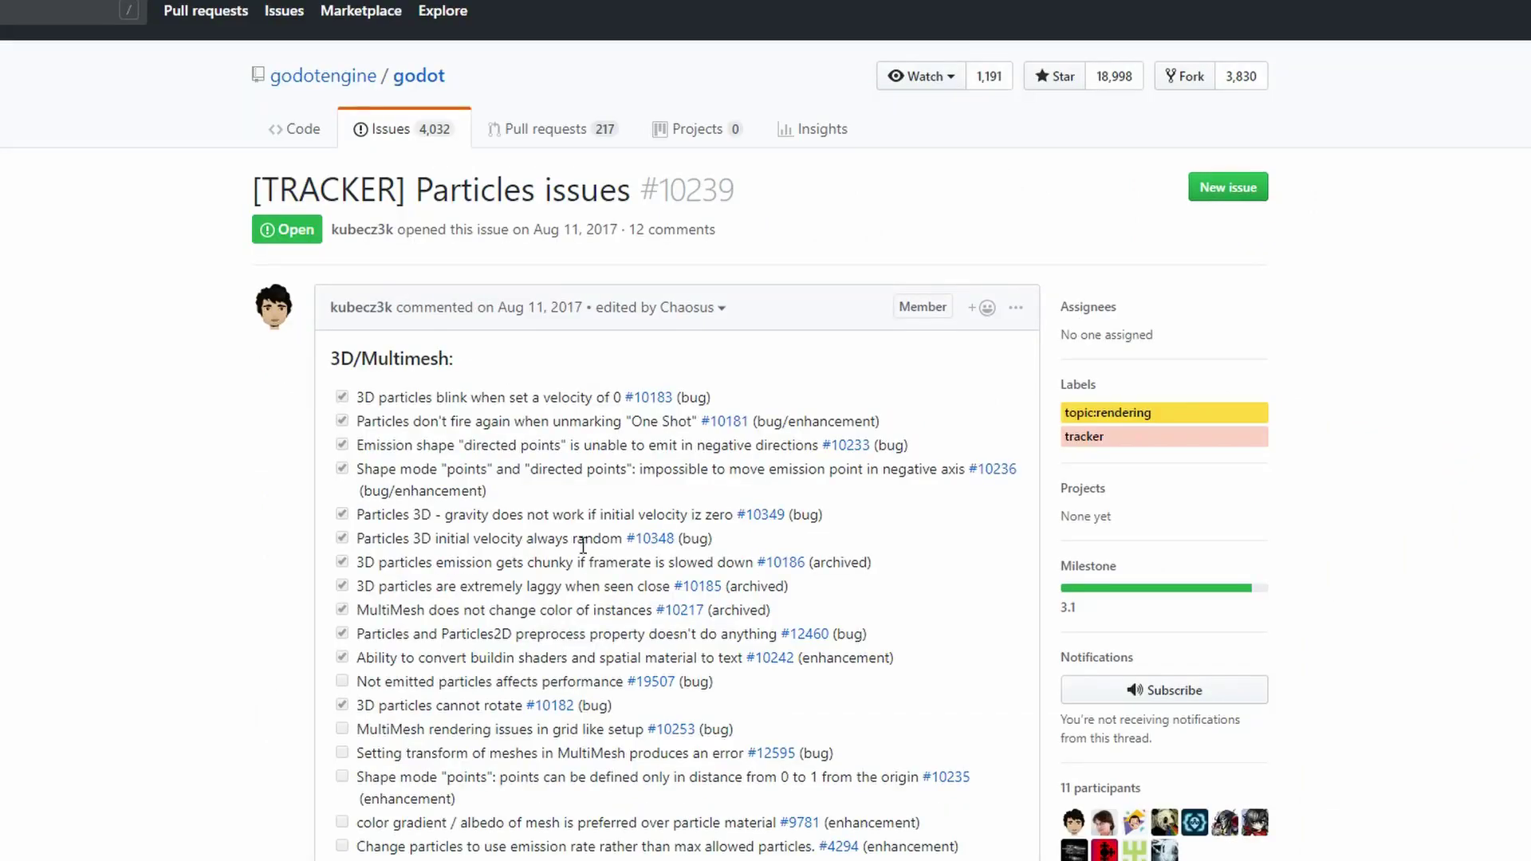
- Set the red laser Particles2D's Trail Divisor to 20
{"action": "scroll", "coordinate": [574, 520], "scroll_direction": "down", "scroll_amount": 1}
{"action": "scroll", "coordinate": [574, 515], "scroll_direction": "down", "scroll_amount": 1}
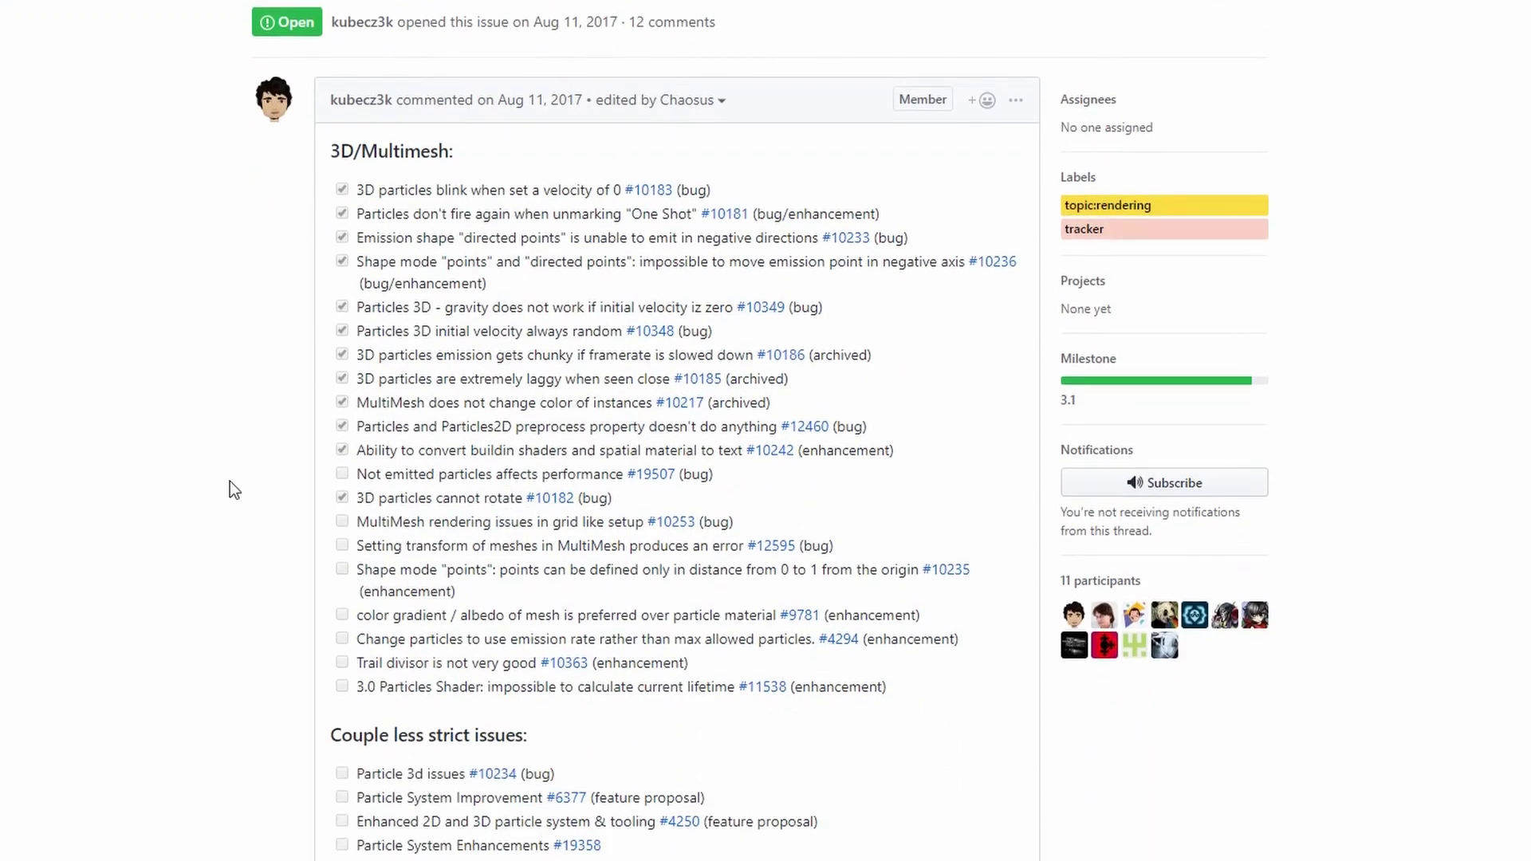
{"action": "scroll", "coordinate": [232, 482], "scroll_direction": "down", "scroll_amount": 1}
{"action": "scroll", "coordinate": [231, 482], "scroll_direction": "down", "scroll_amount": 1}
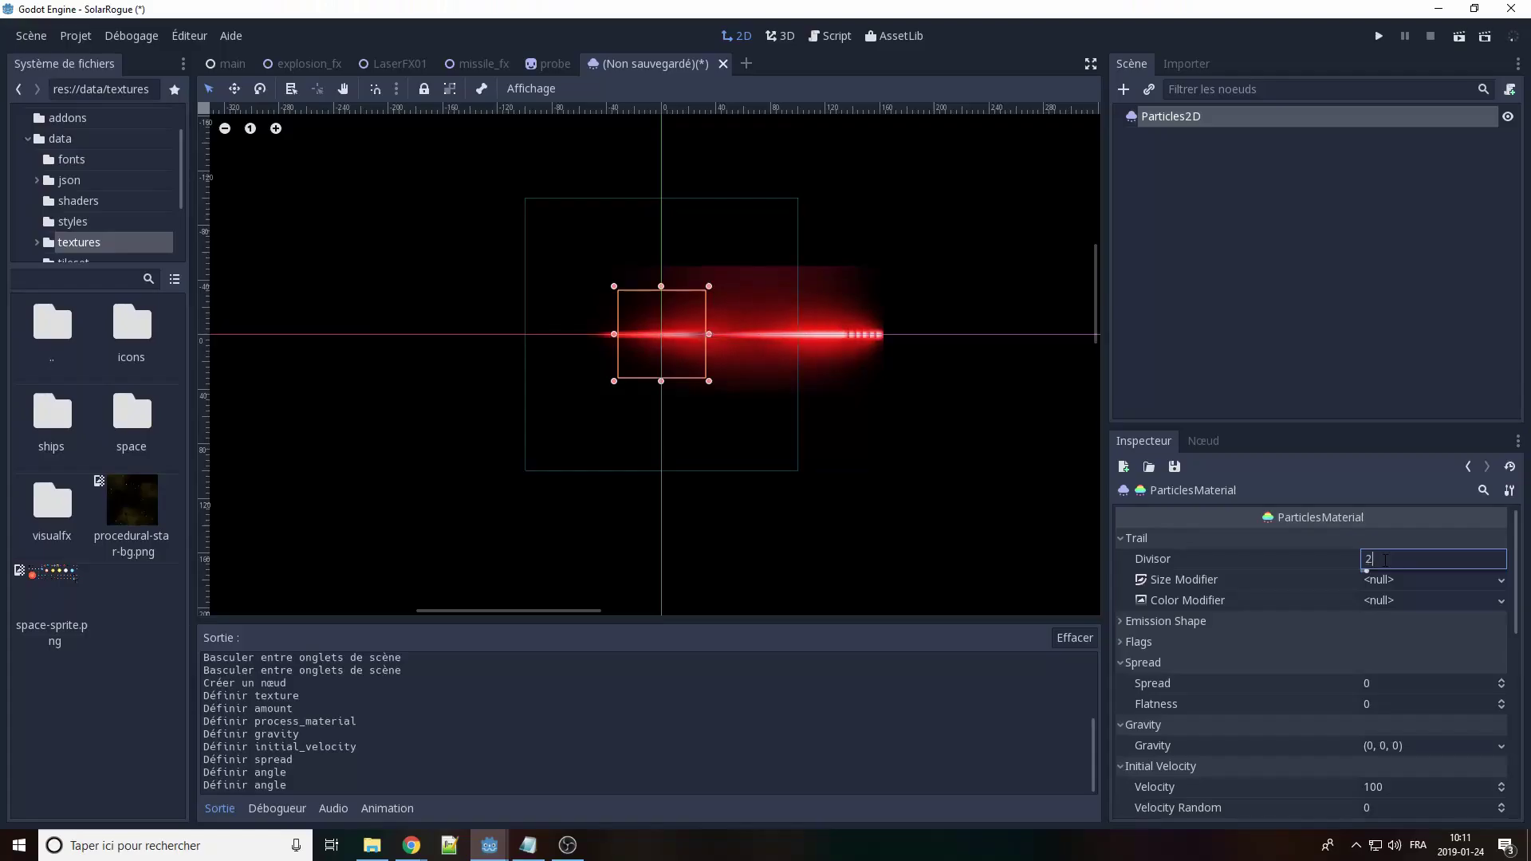
{"action": "type", "text": "0"}
{"action": "key", "text": "Return"}
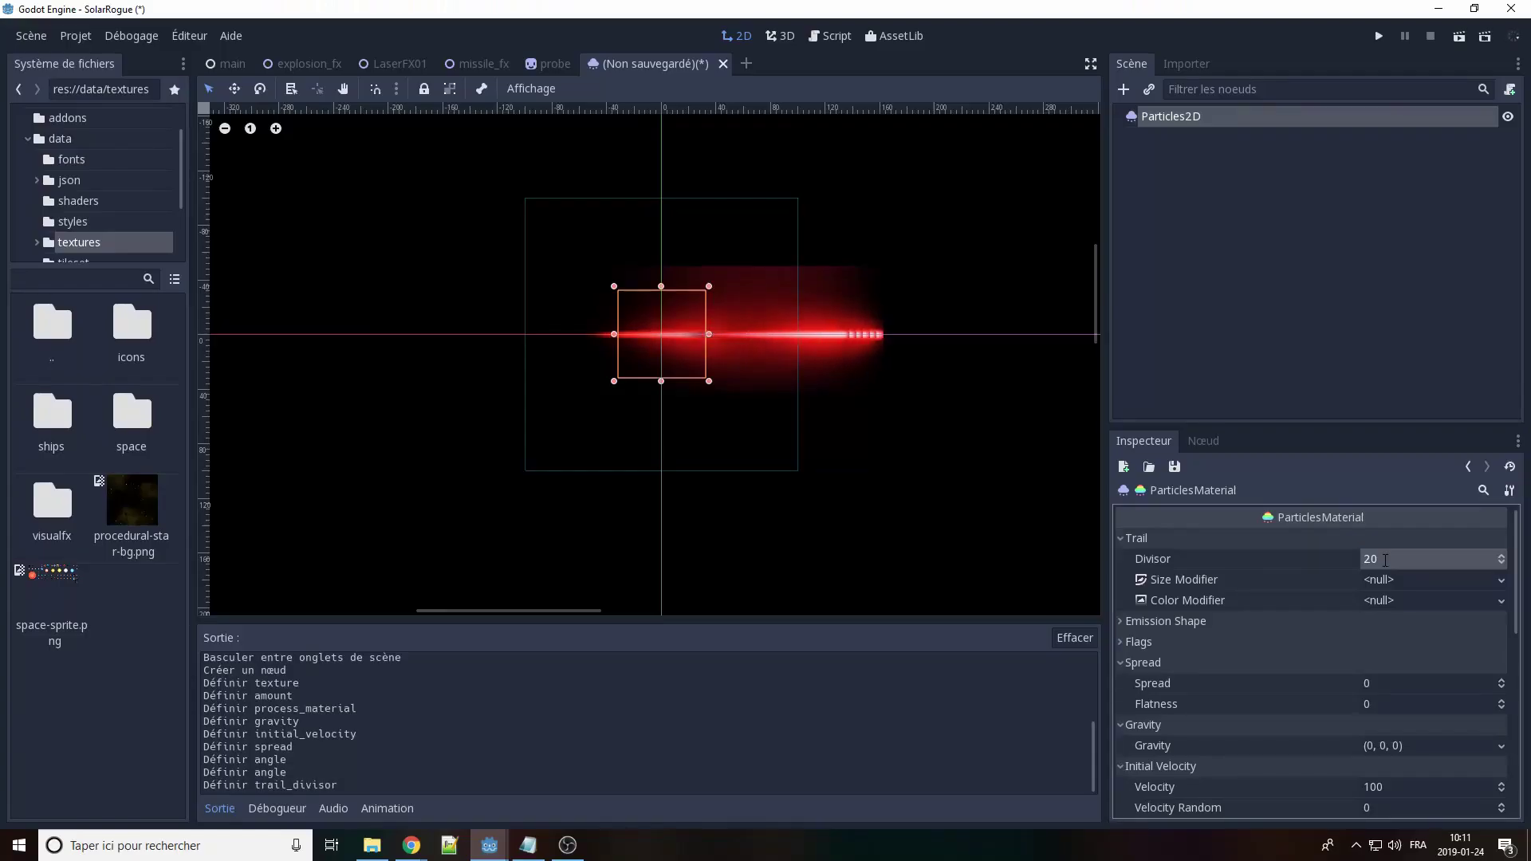
- Shape the trail CurveTexture to start at 0 and ramp up to 1 at the end
{"action": "scroll", "coordinate": [1251, 687], "scroll_direction": "down", "scroll_amount": 5}
{"action": "scroll", "coordinate": [1251, 686], "scroll_direction": "up", "scroll_amount": 5}
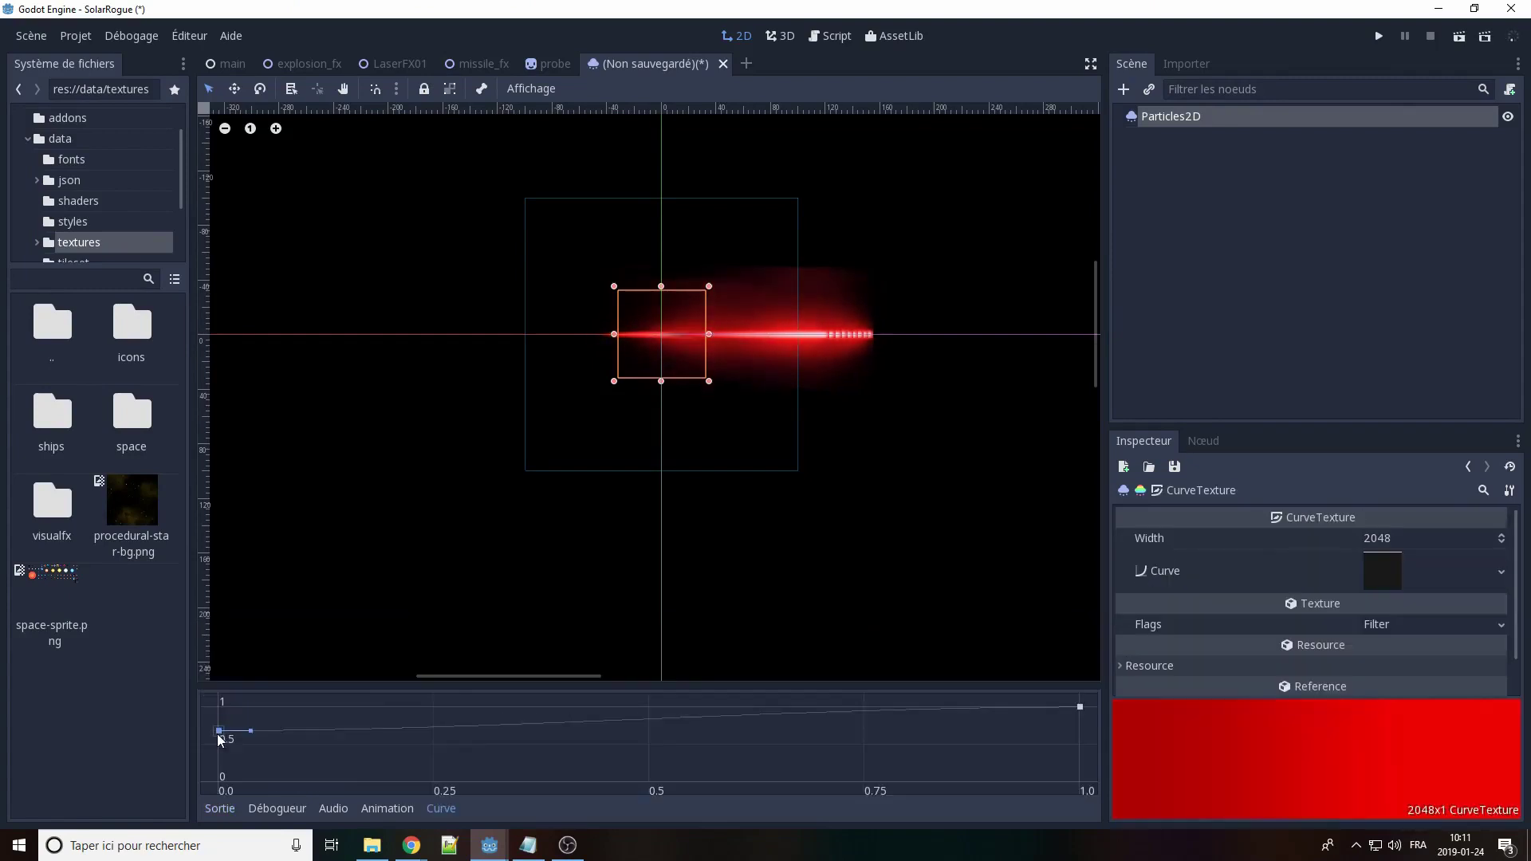
{"action": "left_click_drag", "start_coordinate": [219, 721], "coordinate": [215, 767]}
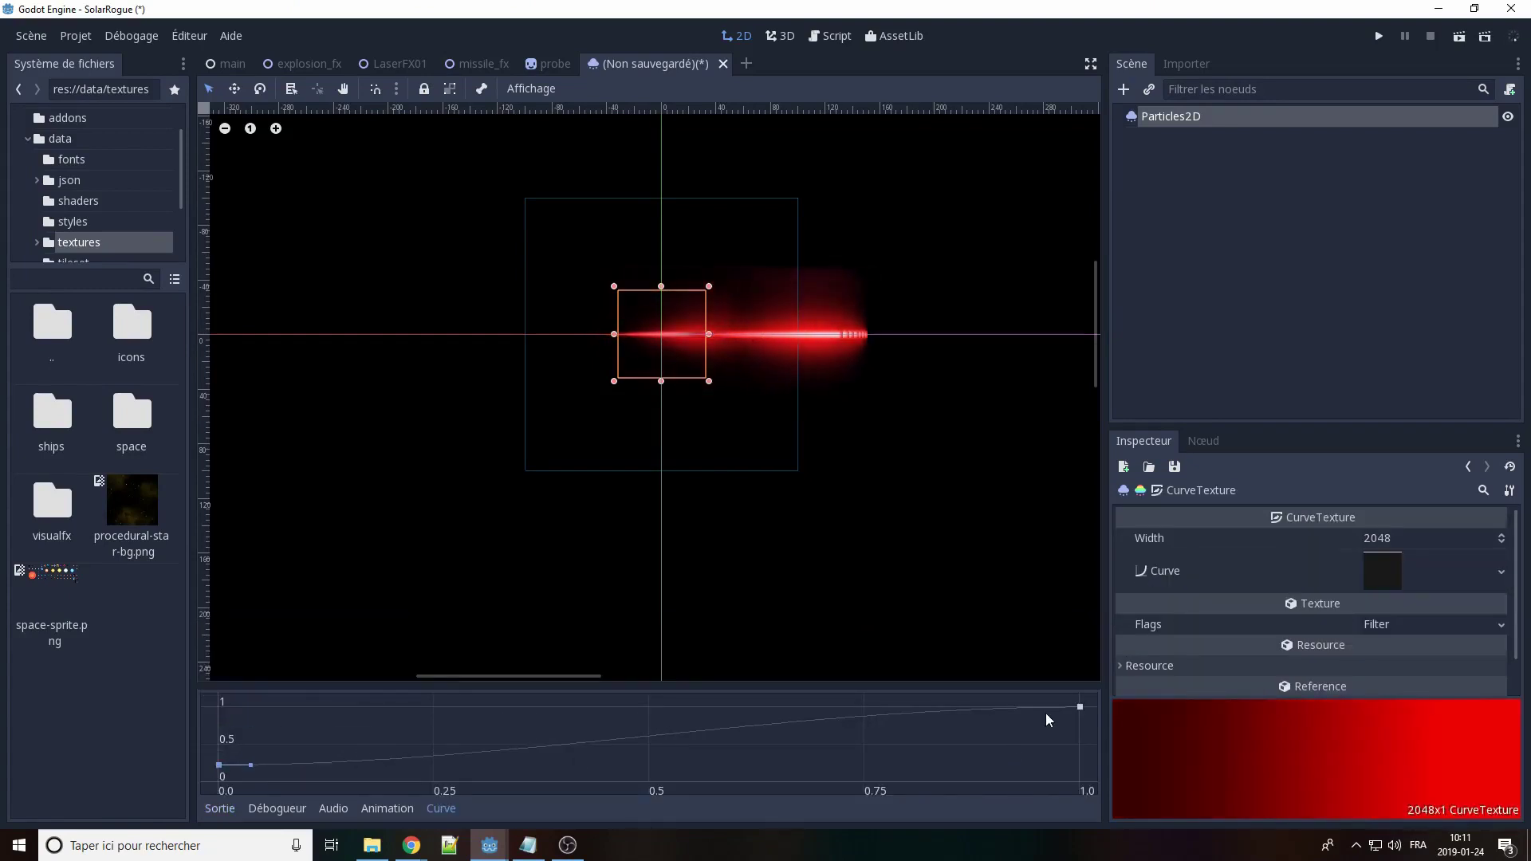
{"action": "mouse_move", "coordinate": [1080, 707]}
{"action": "left_mouse_down"}
{"action": "mouse_move", "coordinate": [1087, 790]}
{"action": "mouse_move", "coordinate": [1080, 707]}
{"action": "left_mouse_up"}
{"action": "left_click_drag", "start_coordinate": [219, 766], "coordinate": [215, 781]}
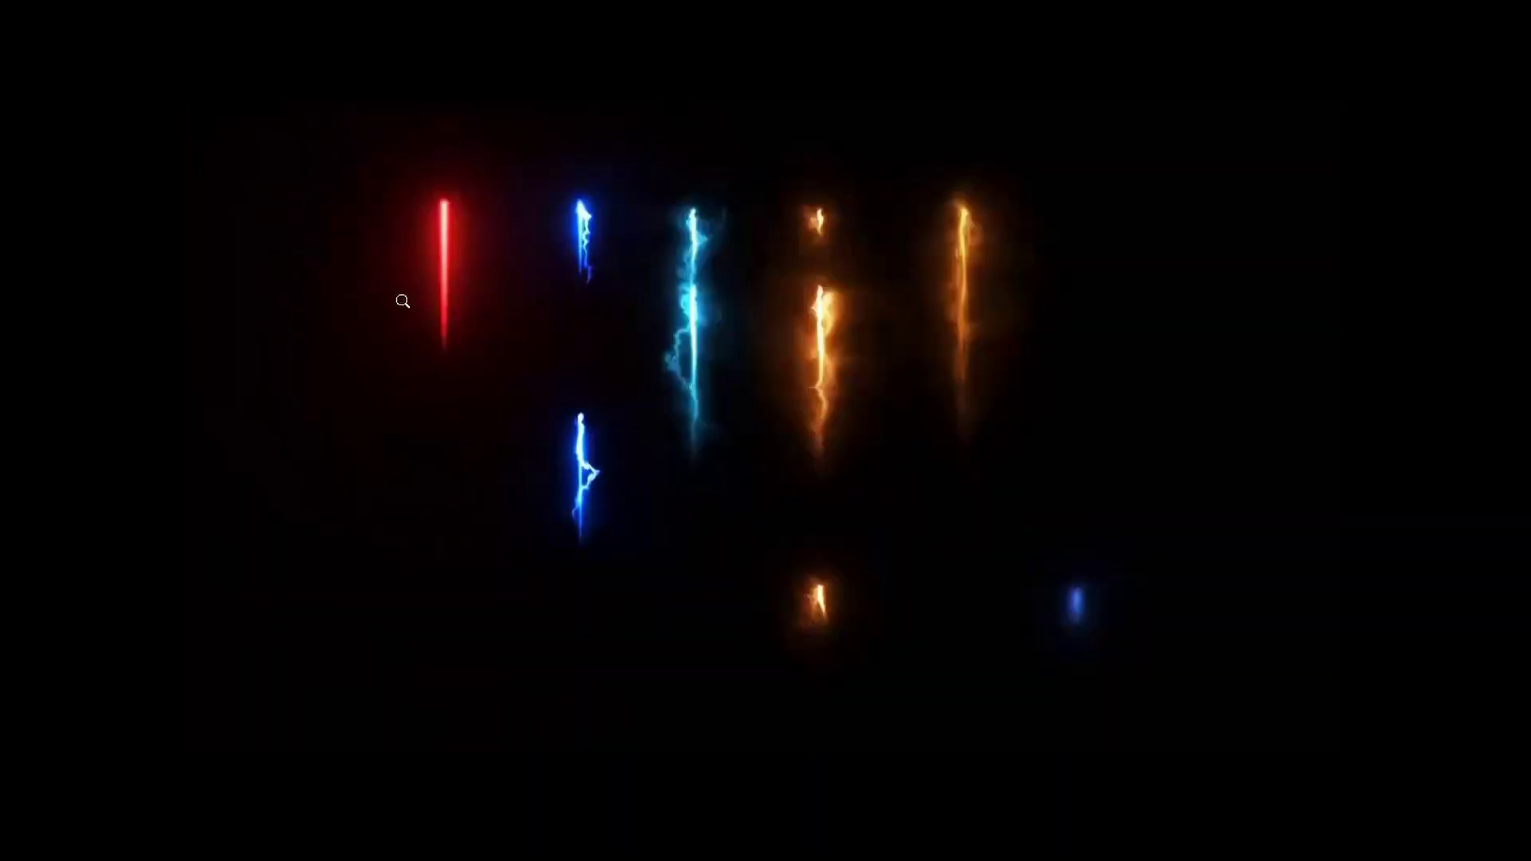
- Close the glowing streaks image and open laser_test.png from the visualfx folder
{"action": "key", "text": "Escape"}
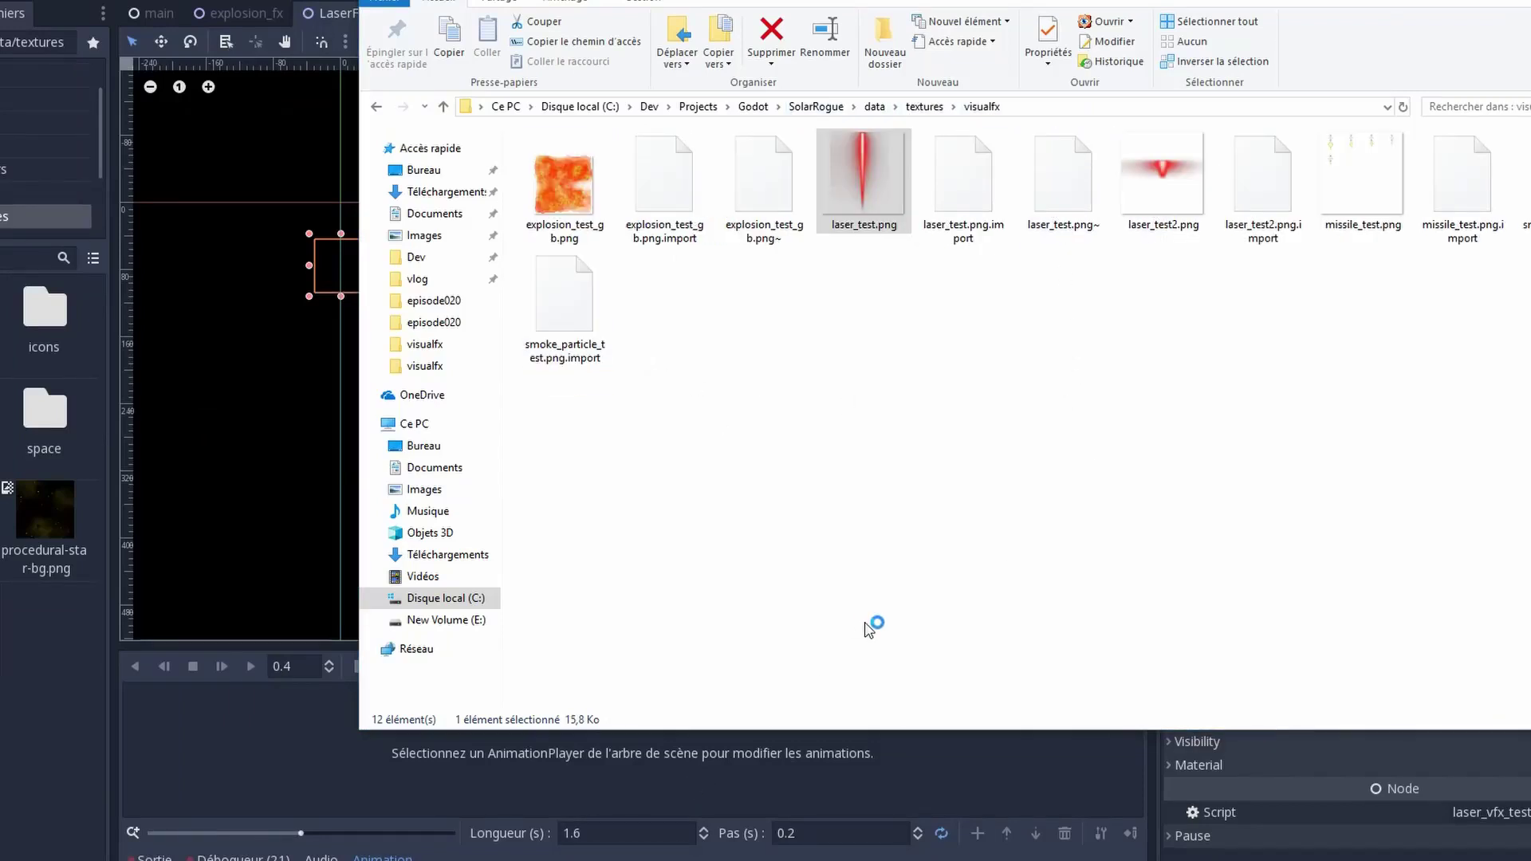
{"action": "key", "text": "Return"}
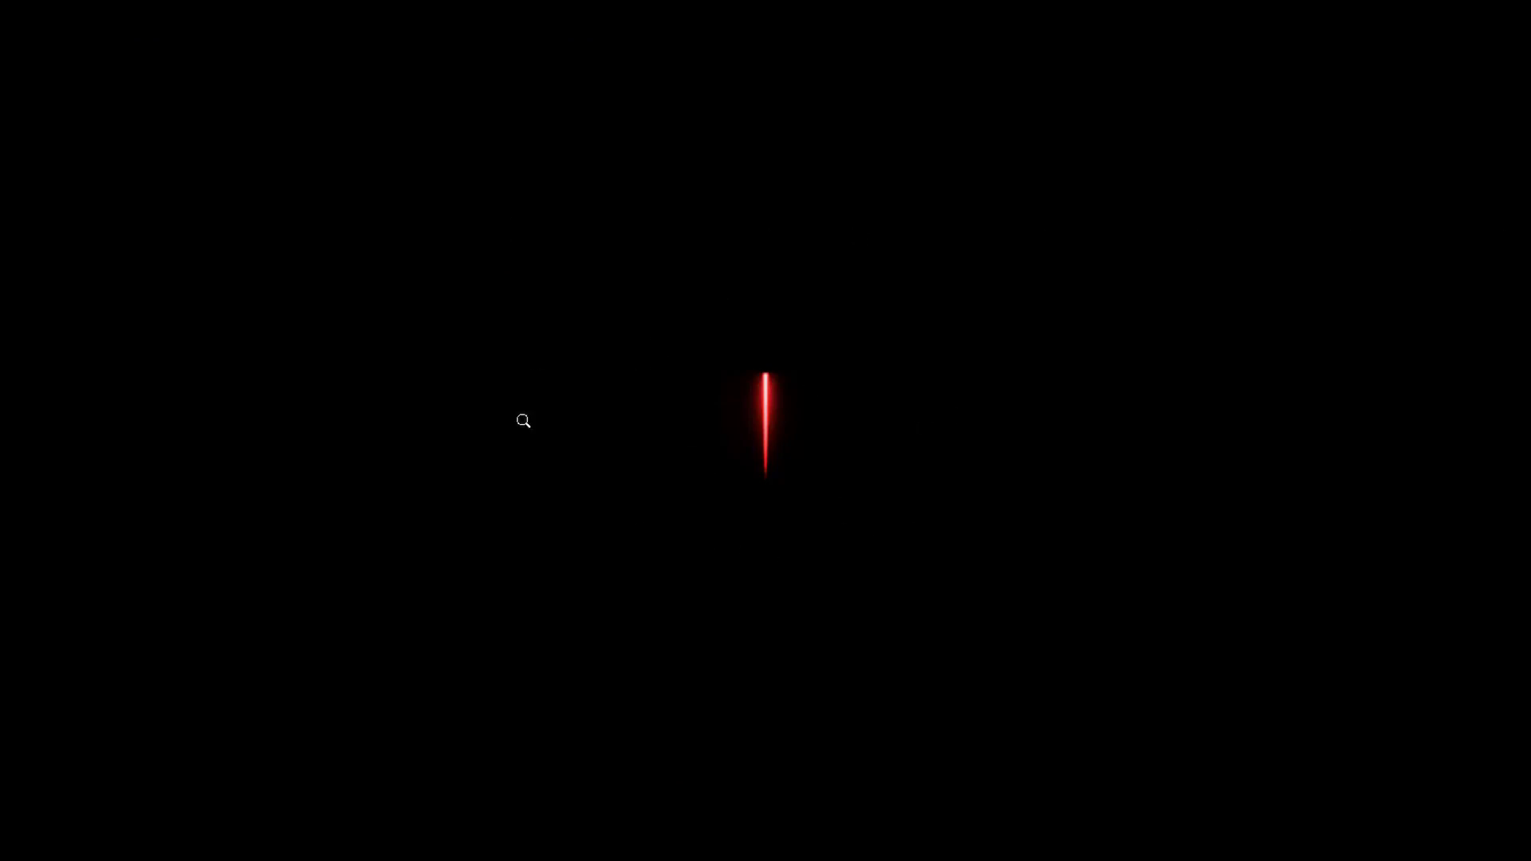